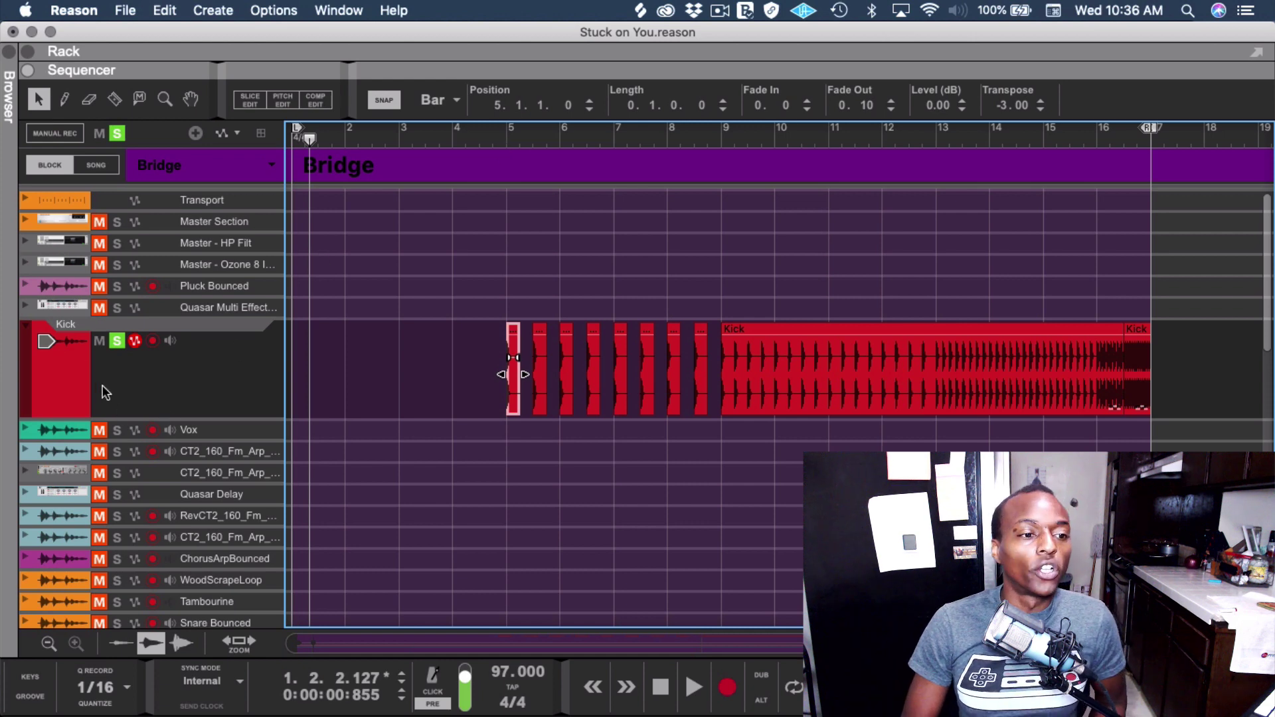
# - Duplicate the Kick track and delete every clip on the copy except the first one at bar 5
pyautogui.click(79, 389)
pyautogui.press('super+d')
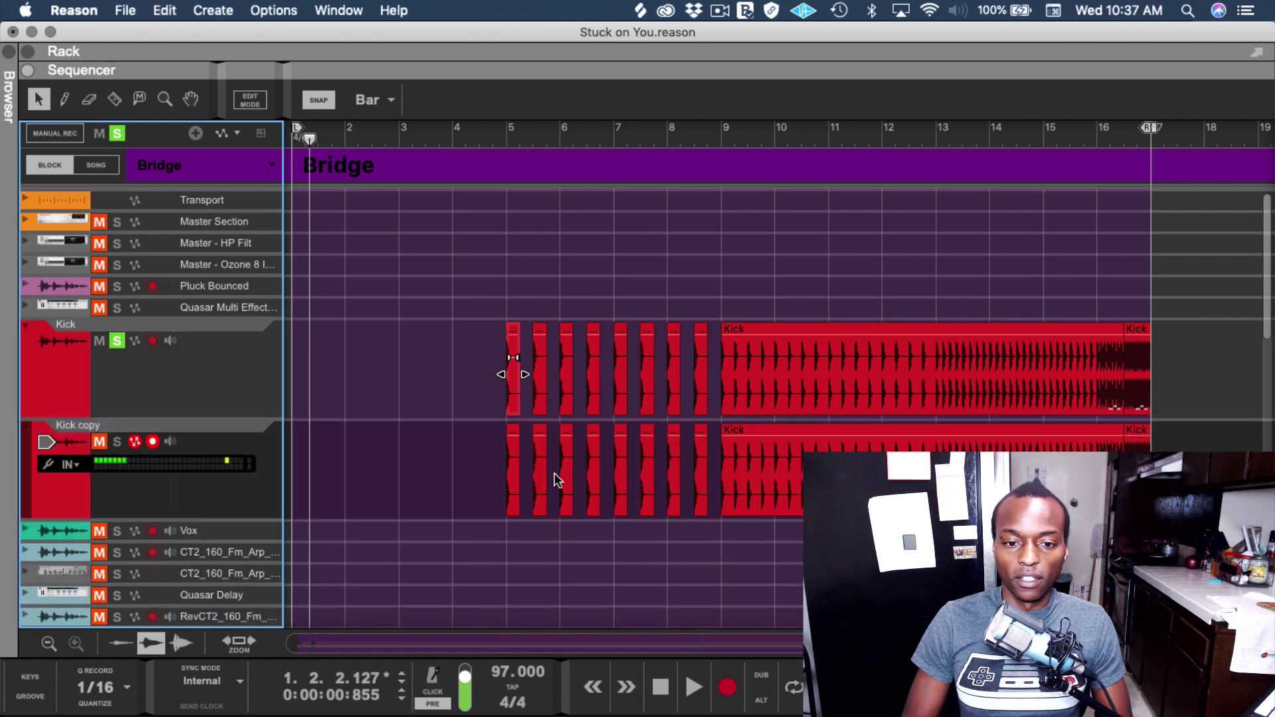
pyautogui.moveTo(530, 425); pyautogui.dragTo(967, 507)
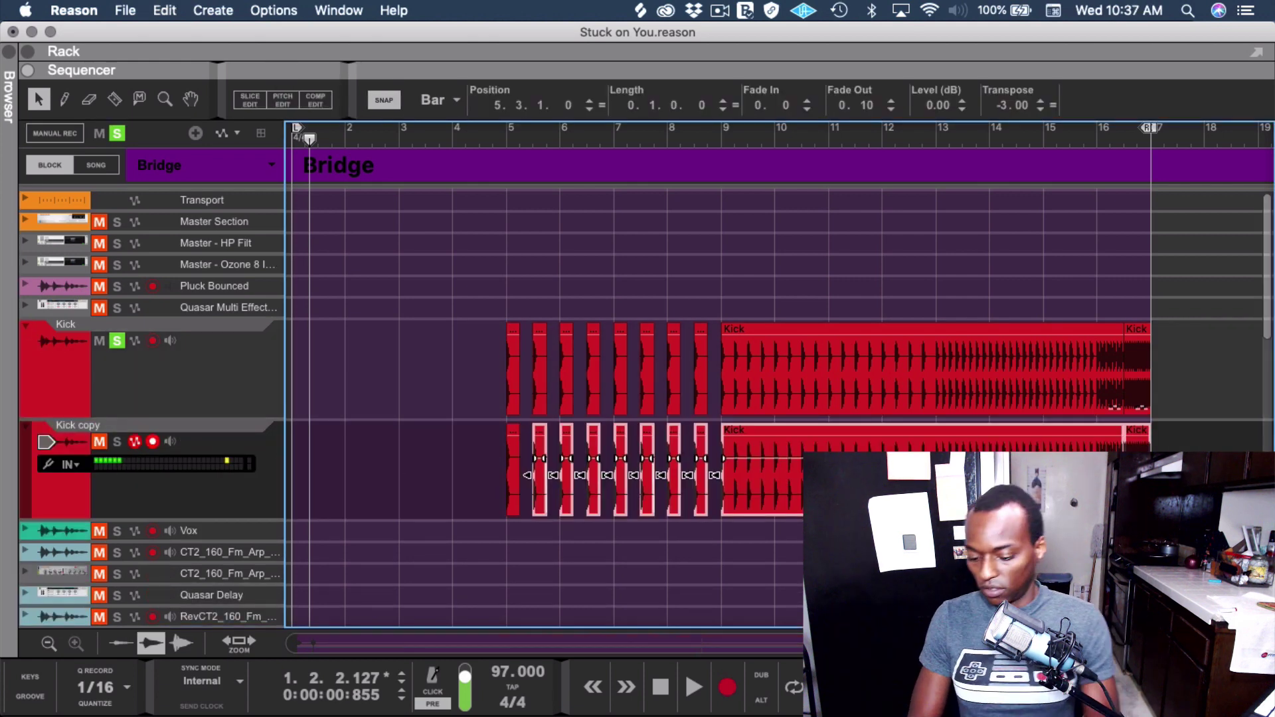
pyautogui.press('Delete')
# - Mute all clips on the original Kick track and solo the Kick copy track instead
pyautogui.moveTo(1193, 419); pyautogui.dragTo(425, 325)
pyautogui.press('m')
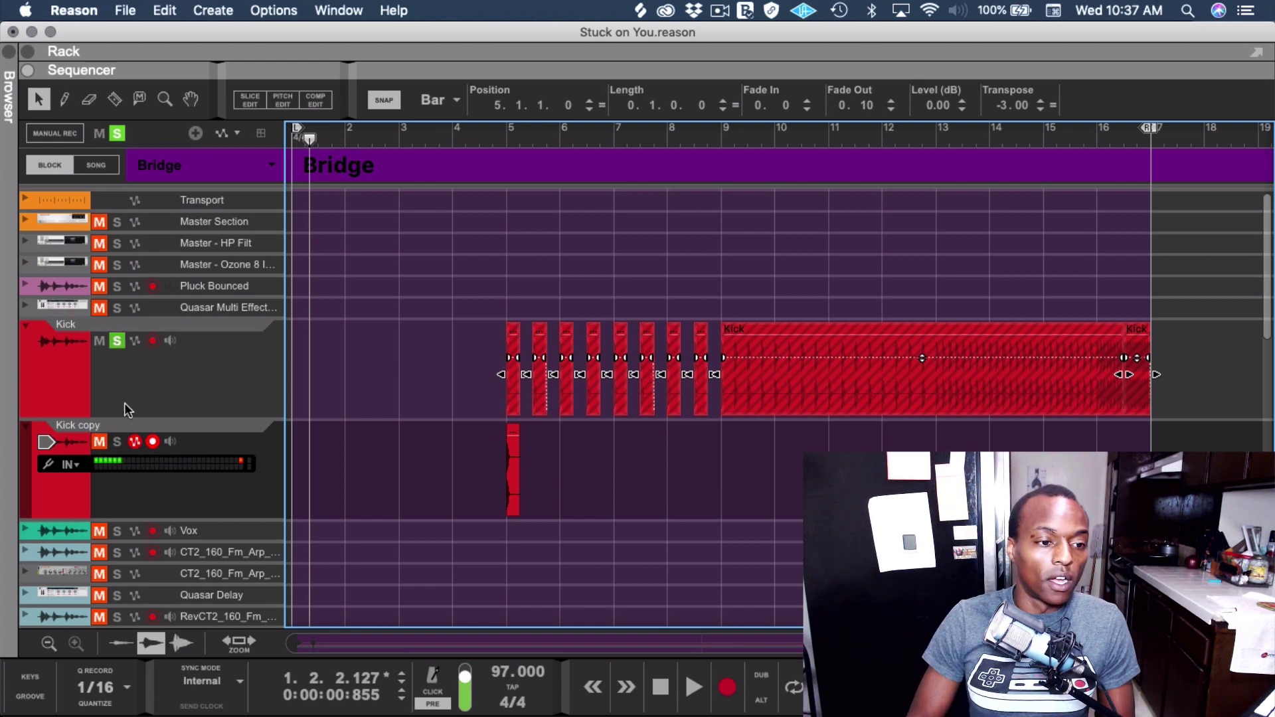
pyautogui.click(117, 442)
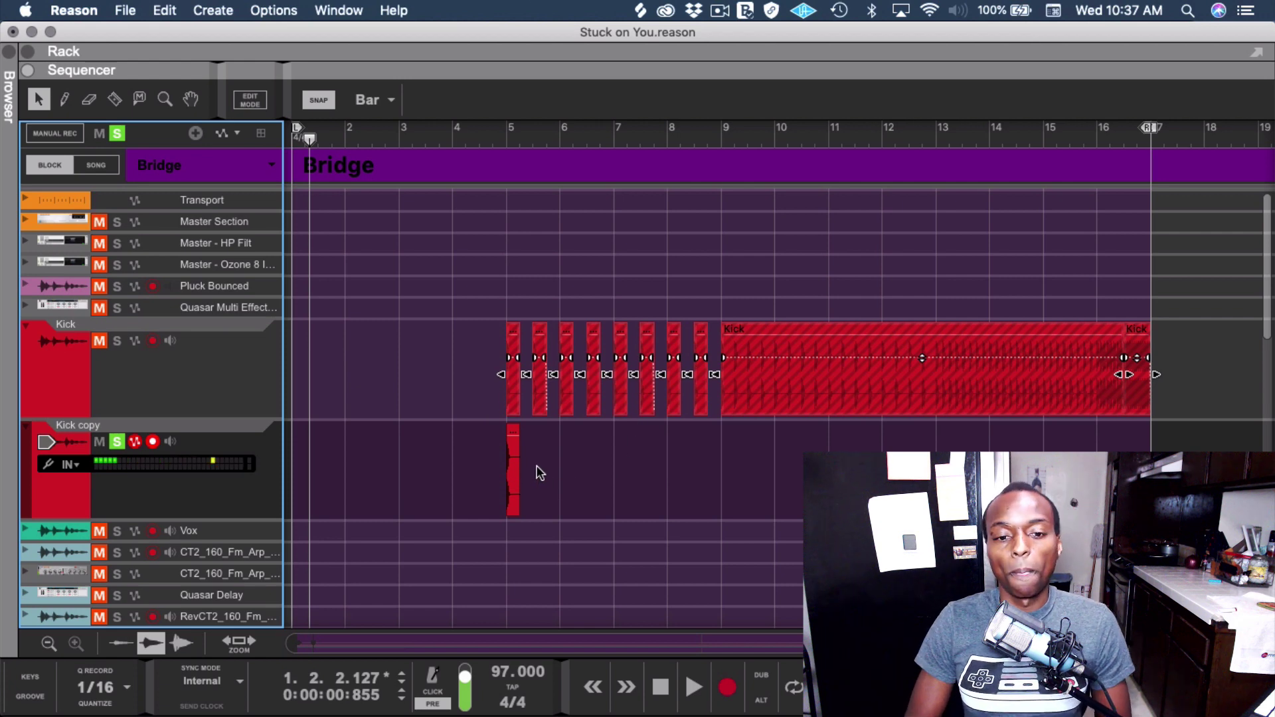
# - Set the fade-out of the Kick copy clip at bar 5 to 0
pyautogui.click(513, 469)
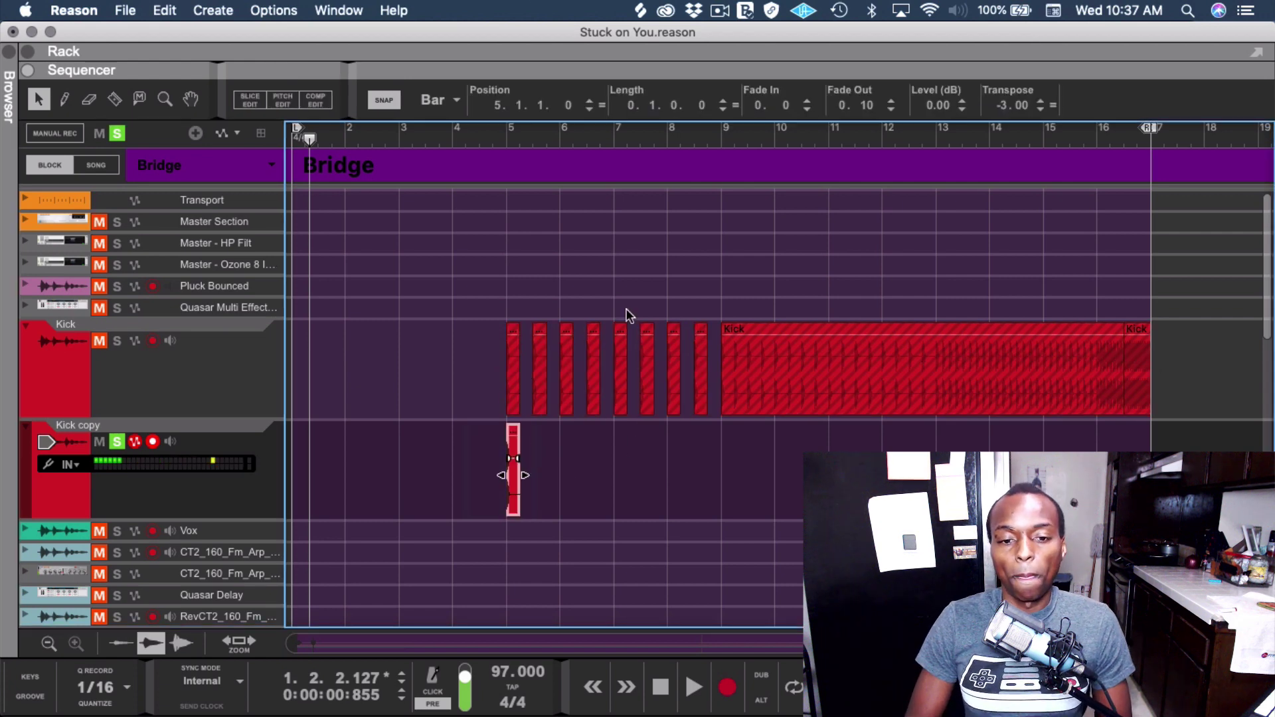
pyautogui.doubleClick(873, 113)
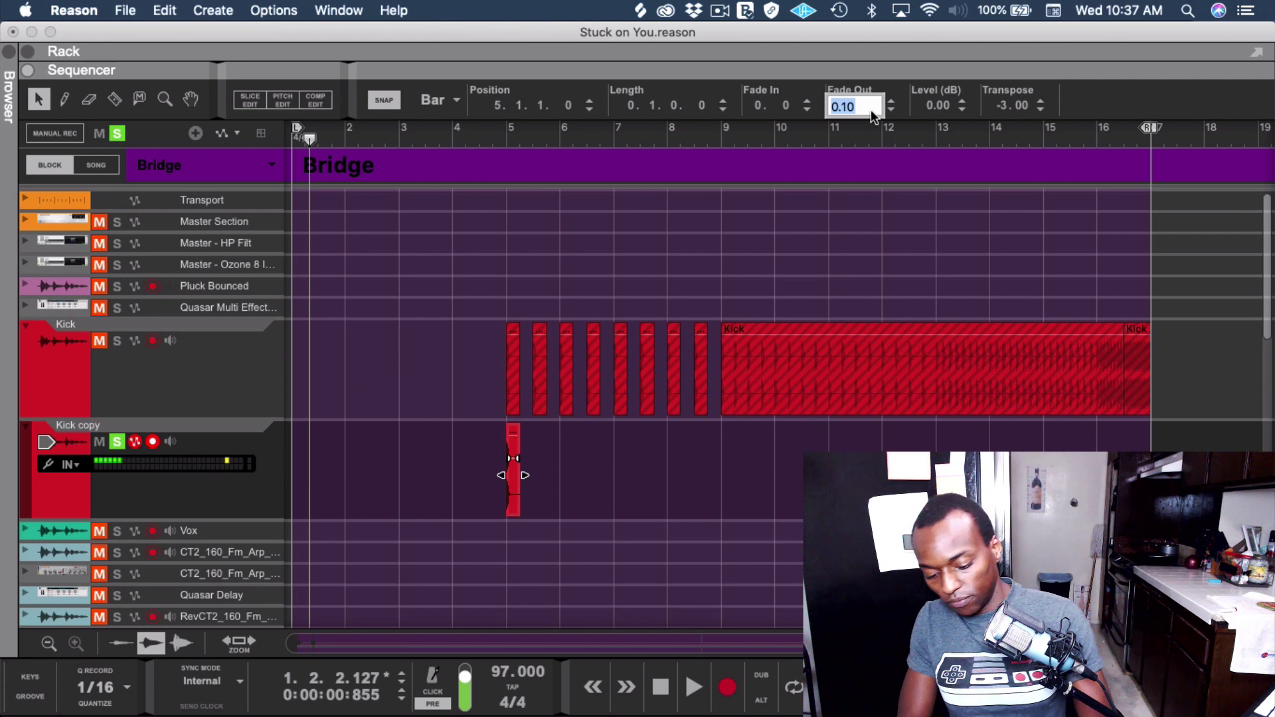
pyautogui.write('0')
pyautogui.click(513, 473)
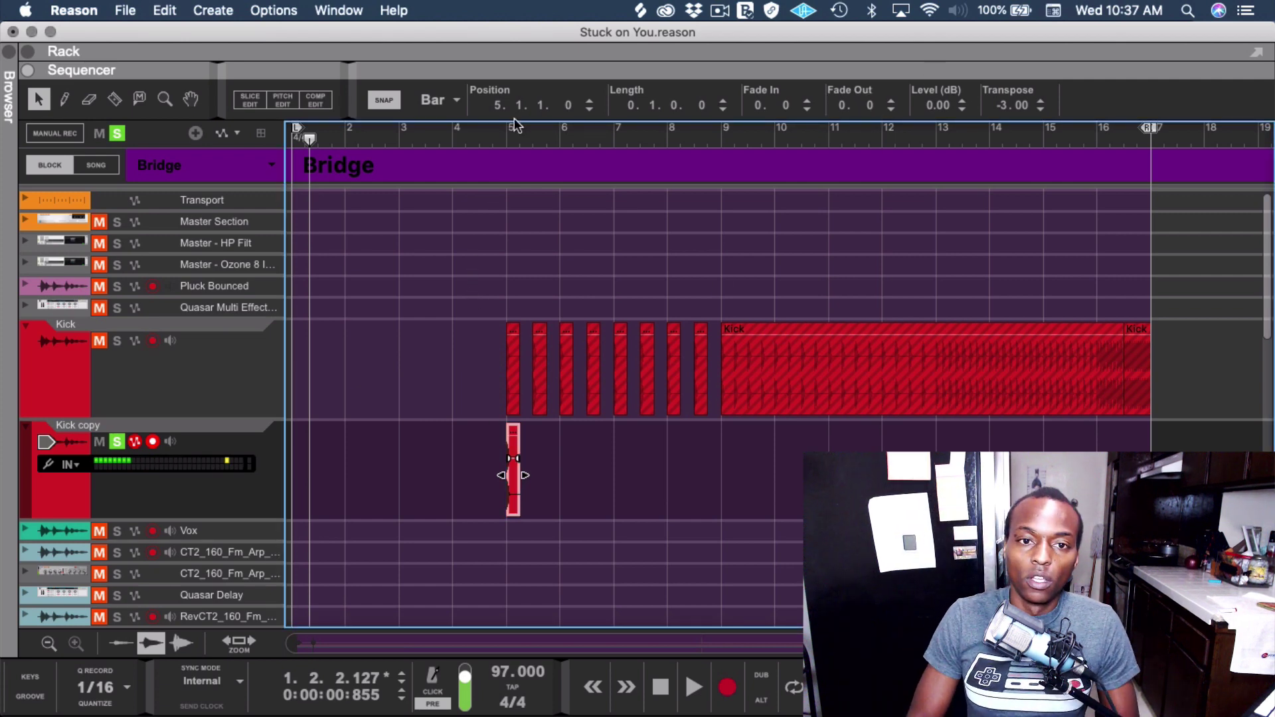
# - Play back the single Kick copy hit, starting from bar 4
pyautogui.click(482, 133)
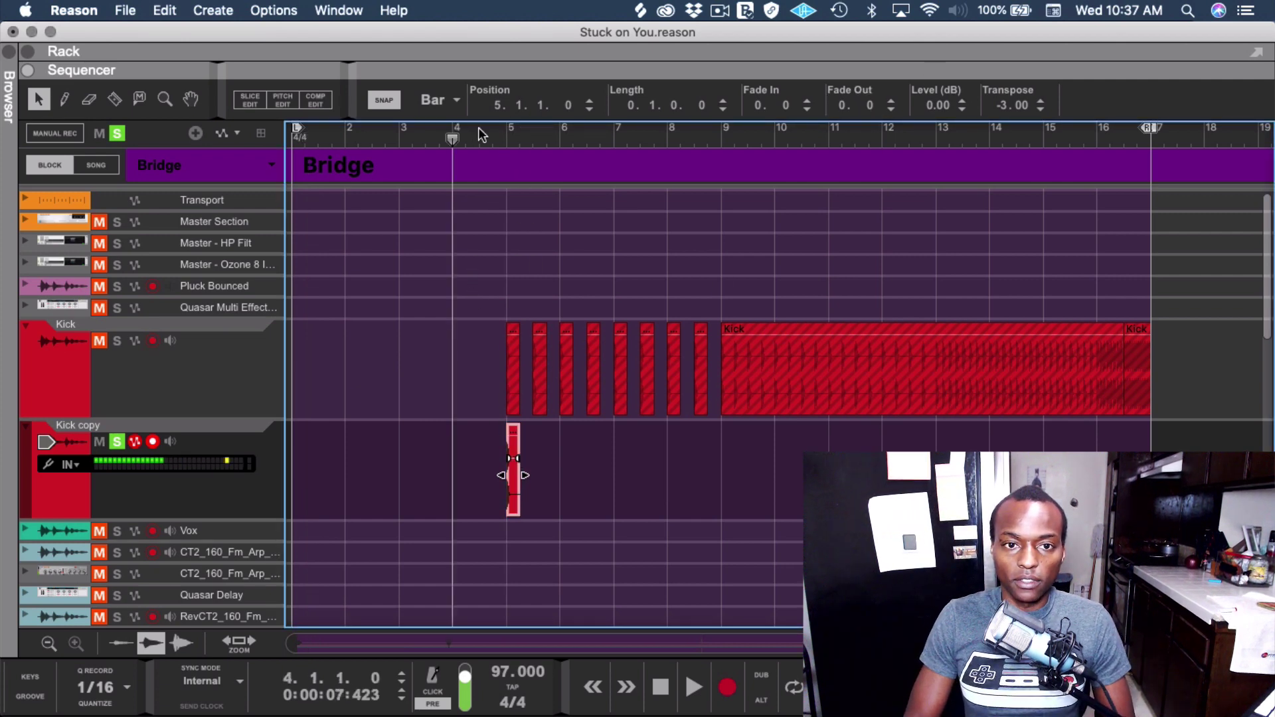
pyautogui.click(485, 136)
pyautogui.press('space')
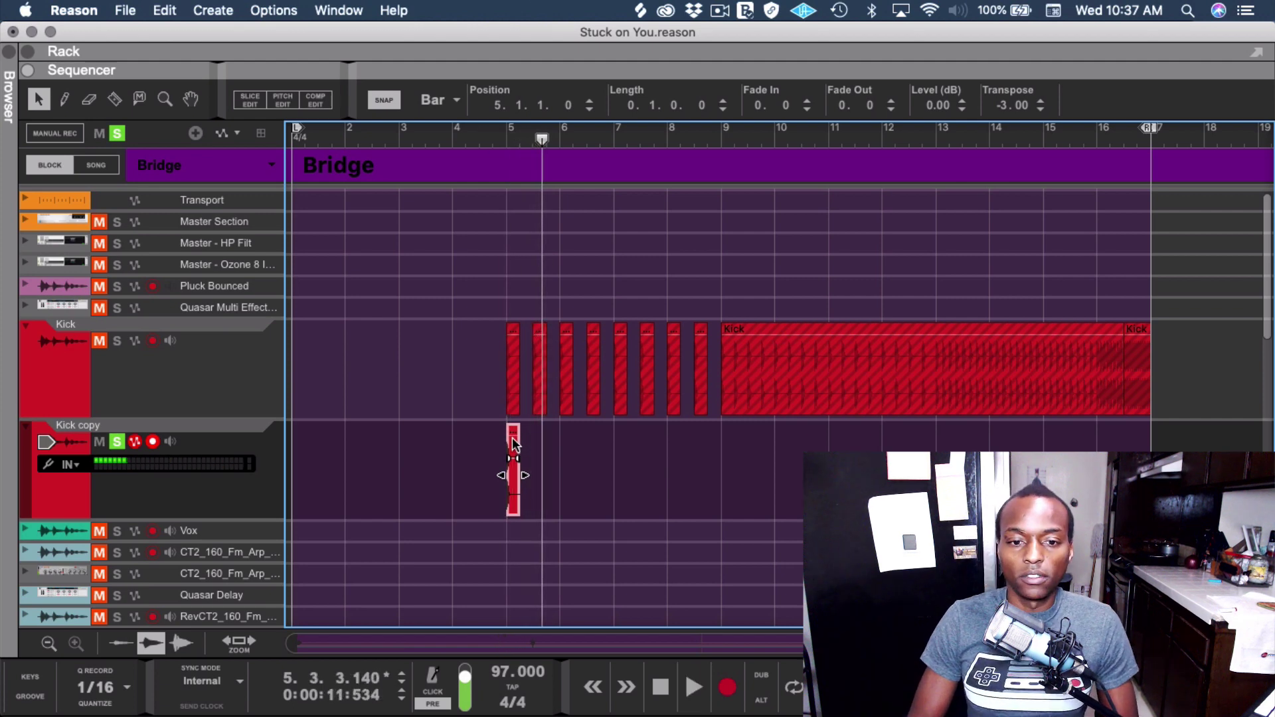
# - Change the snap value to 1/8 and copy the Kick copy clip from bar 5 to position 5.3.1.0
pyautogui.press('Right')
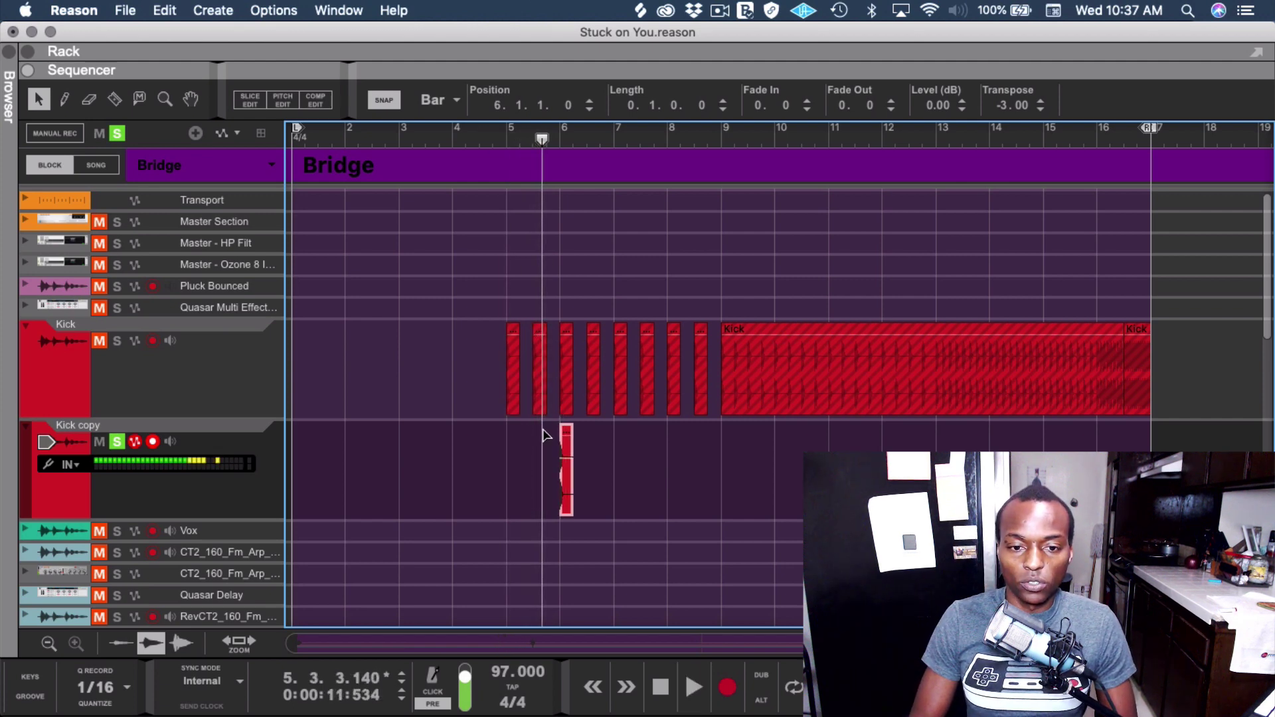
pyautogui.press('Left')
pyautogui.click(449, 98)
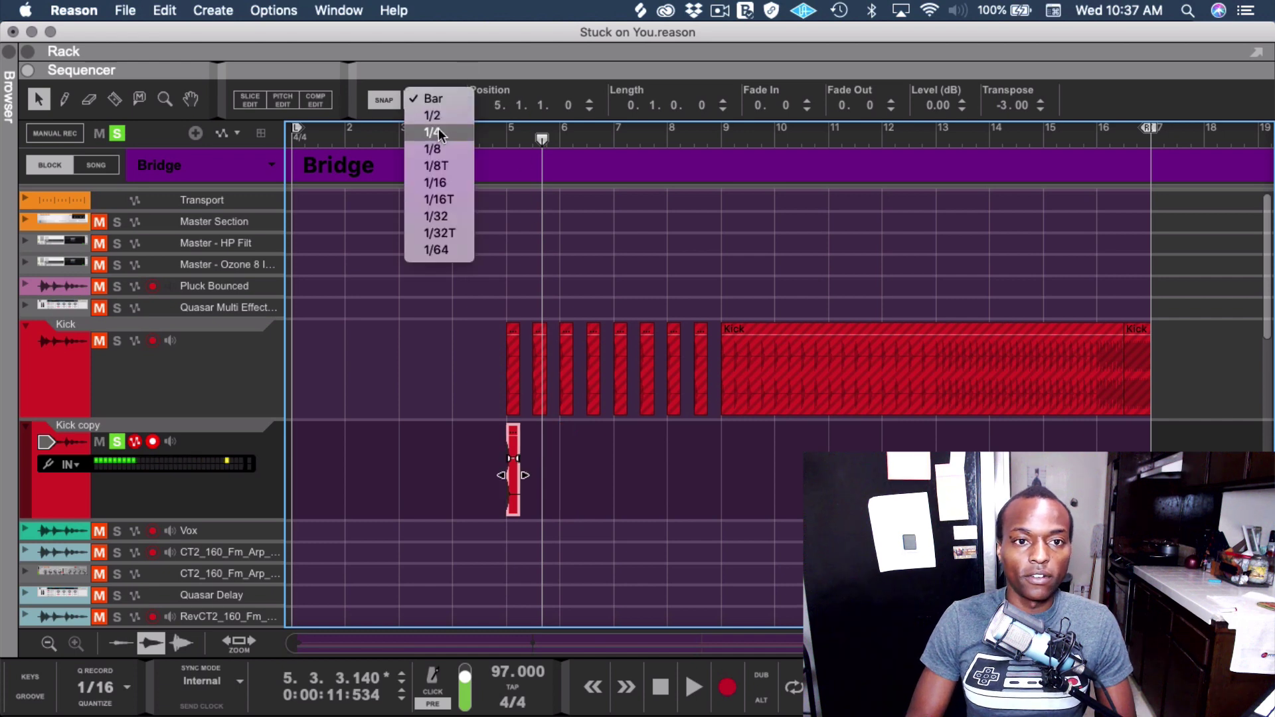
pyautogui.click(436, 148)
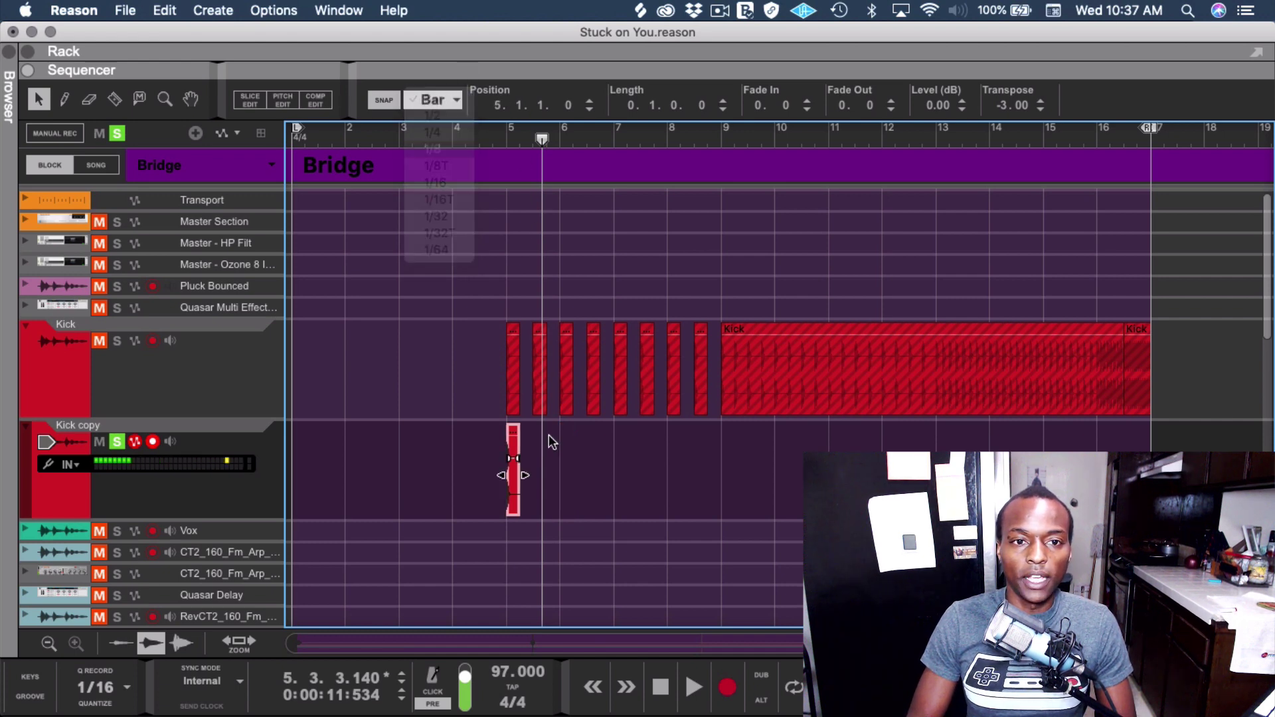
pyautogui.moveTo(517, 437)
pyautogui.mouseDown()
pyautogui.moveTo(546, 450)
pyautogui.moveTo(541, 439)
pyautogui.mouseUp()
pyautogui.press('alt')
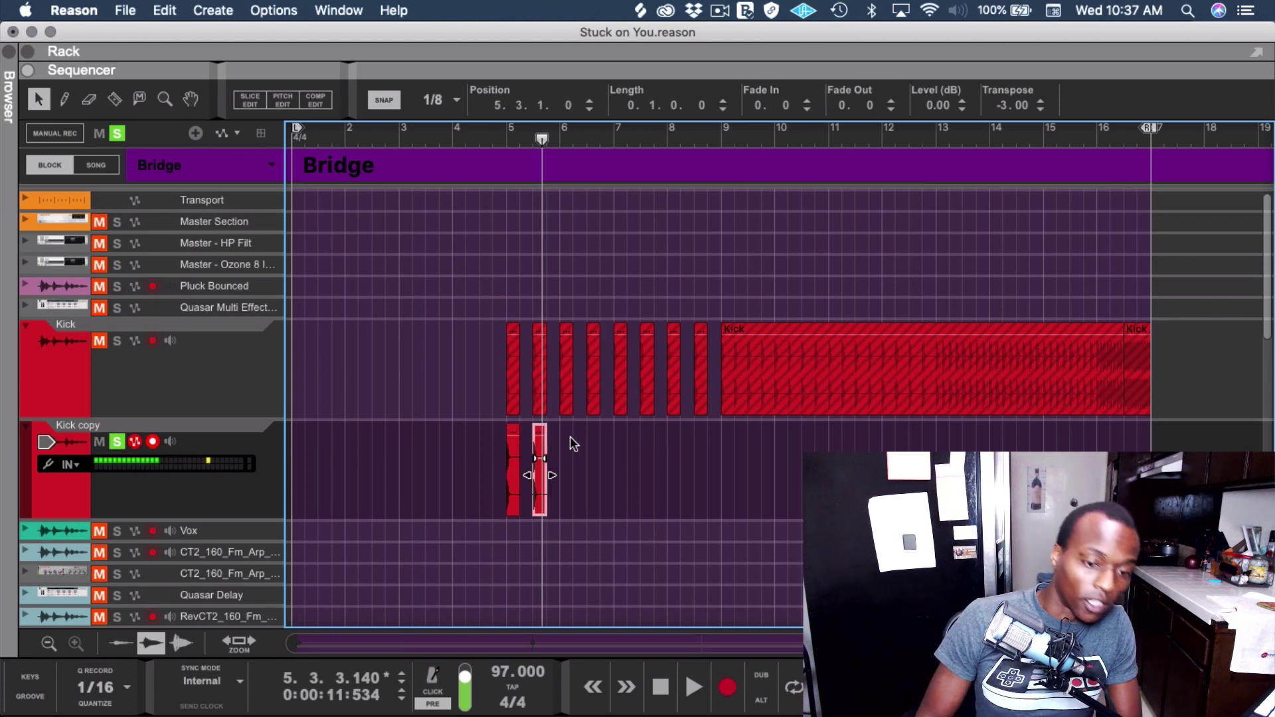
# - Copy the existing Kick copy clips in growing groups, spaced half a bar apart, to fill bars 5 through 8
pyautogui.moveTo(574, 518); pyautogui.dragTo(431, 425)
pyautogui.press('alt')
pyautogui.moveTo(512, 458); pyautogui.dragTo(575, 455)
pyautogui.moveTo(614, 518); pyautogui.dragTo(623, 438)
pyautogui.press('alt')
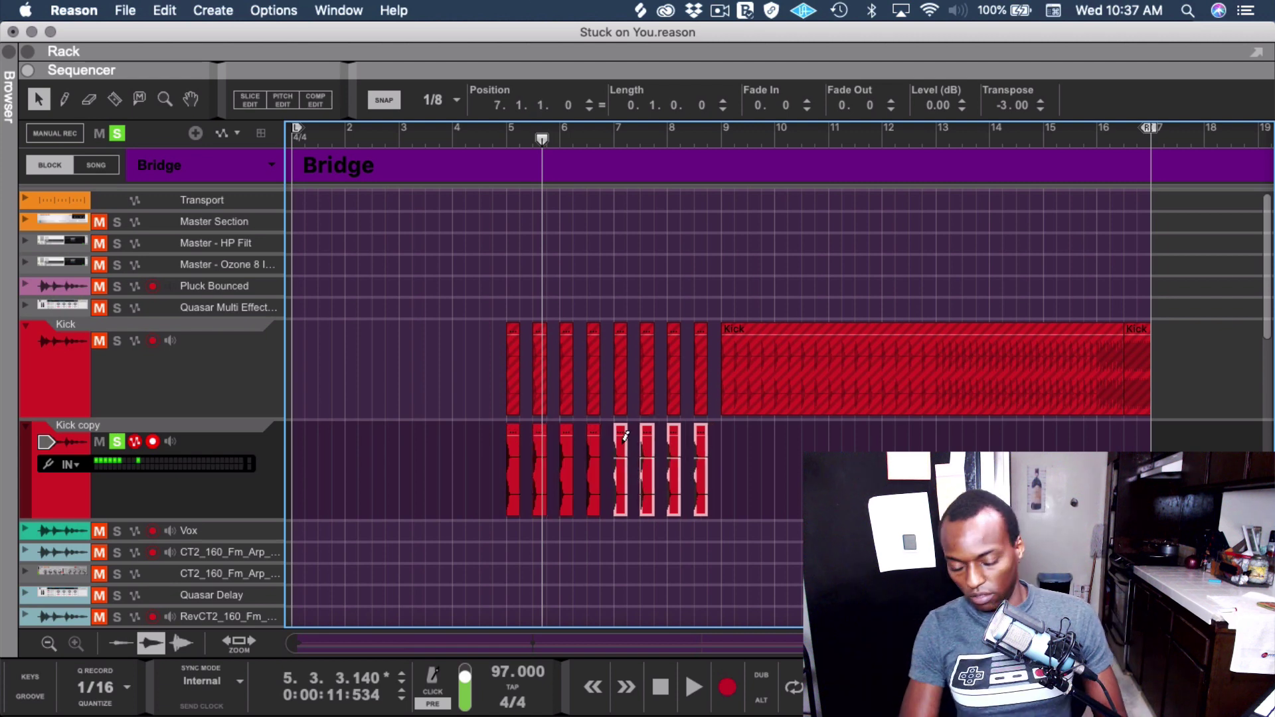
pyautogui.press('super+comma')
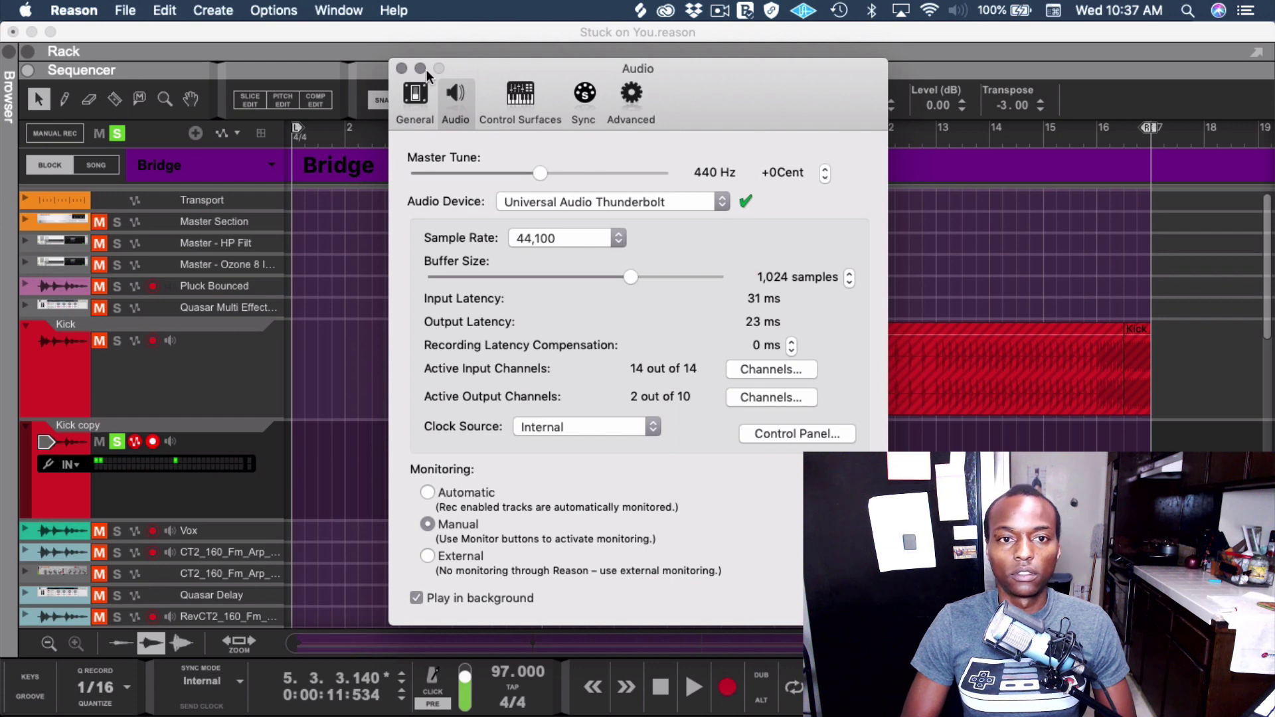
pyautogui.press('super+w')
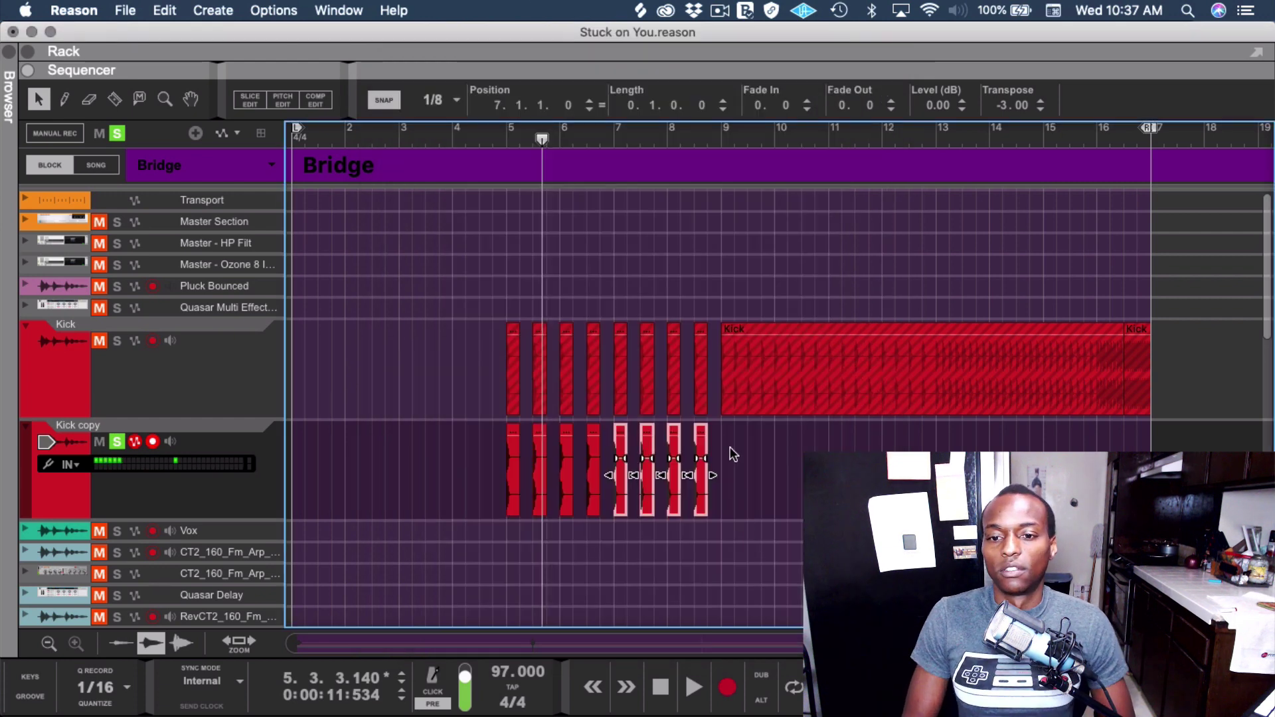
# - Copy a single kick clip to position 9.1.1.0 on the Kick copy track and move the playhead to 8.4.3.0
pyautogui.moveTo(732, 450); pyautogui.dragTo(476, 464)
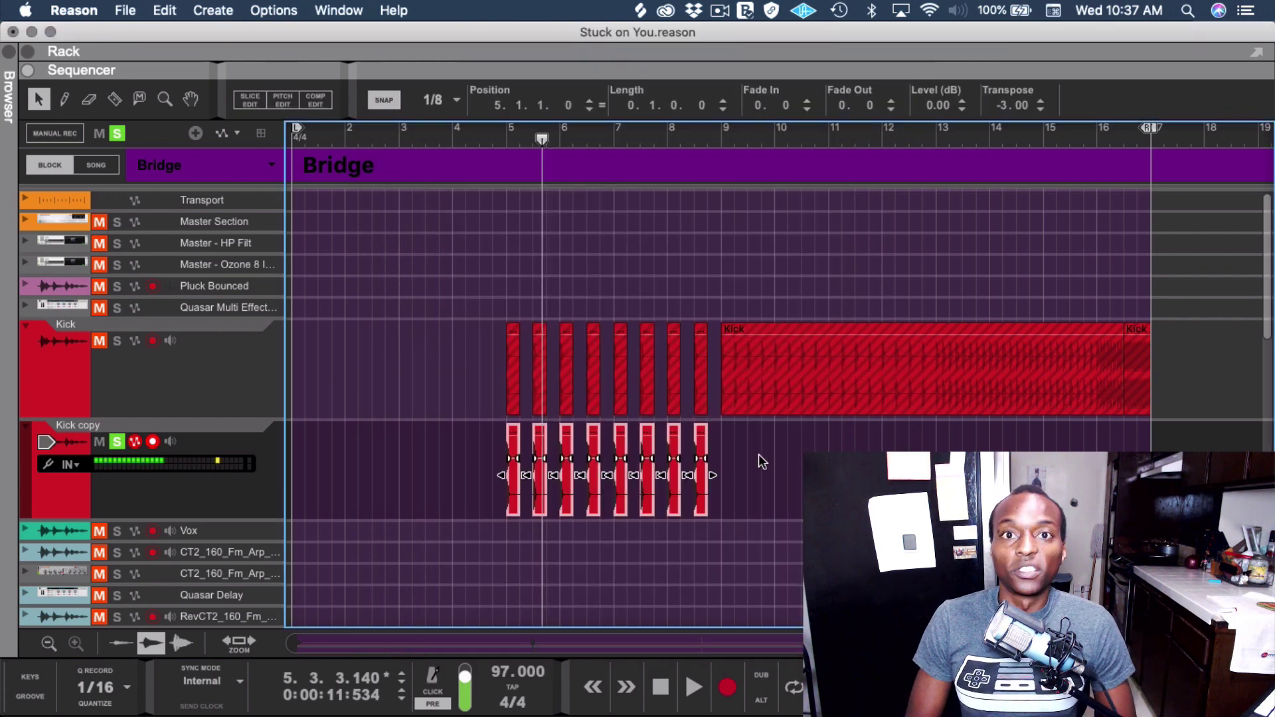
pyautogui.moveTo(760, 456); pyautogui.dragTo(735, 447)
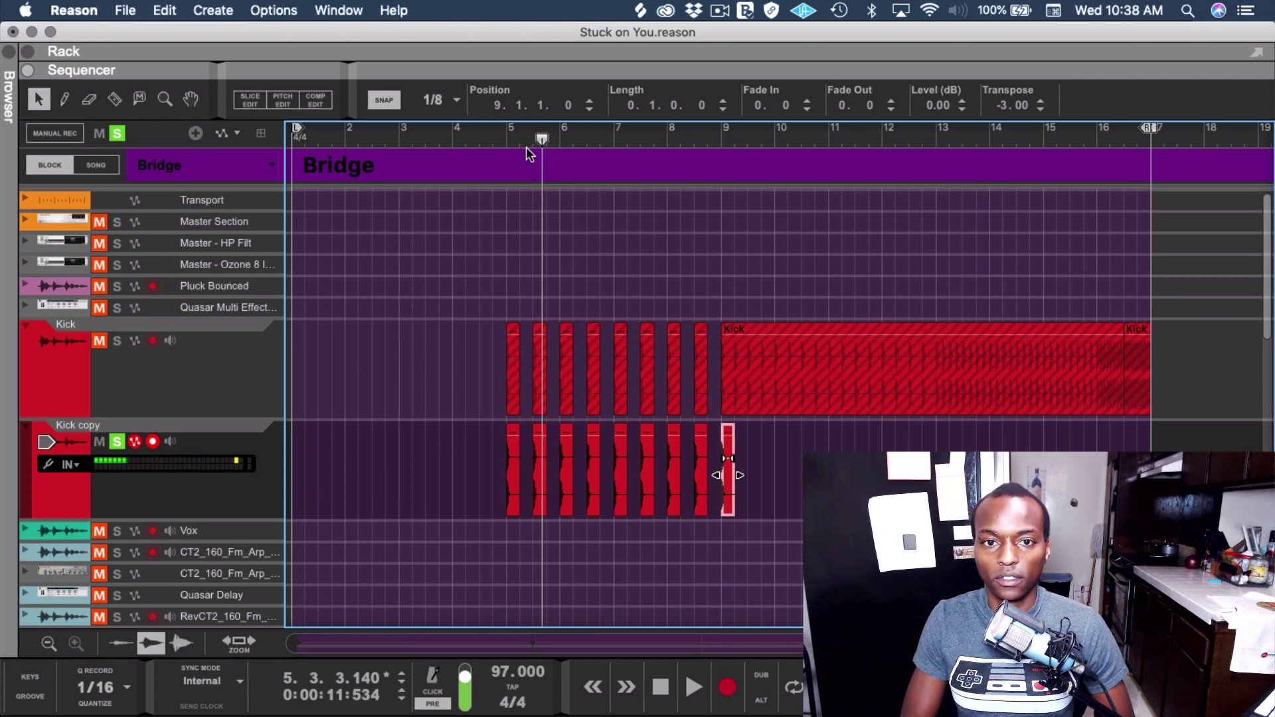
pyautogui.moveTo(542, 139)
pyautogui.mouseDown()
pyautogui.moveTo(726, 178)
pyautogui.moveTo(714, 184)
pyautogui.mouseUp()
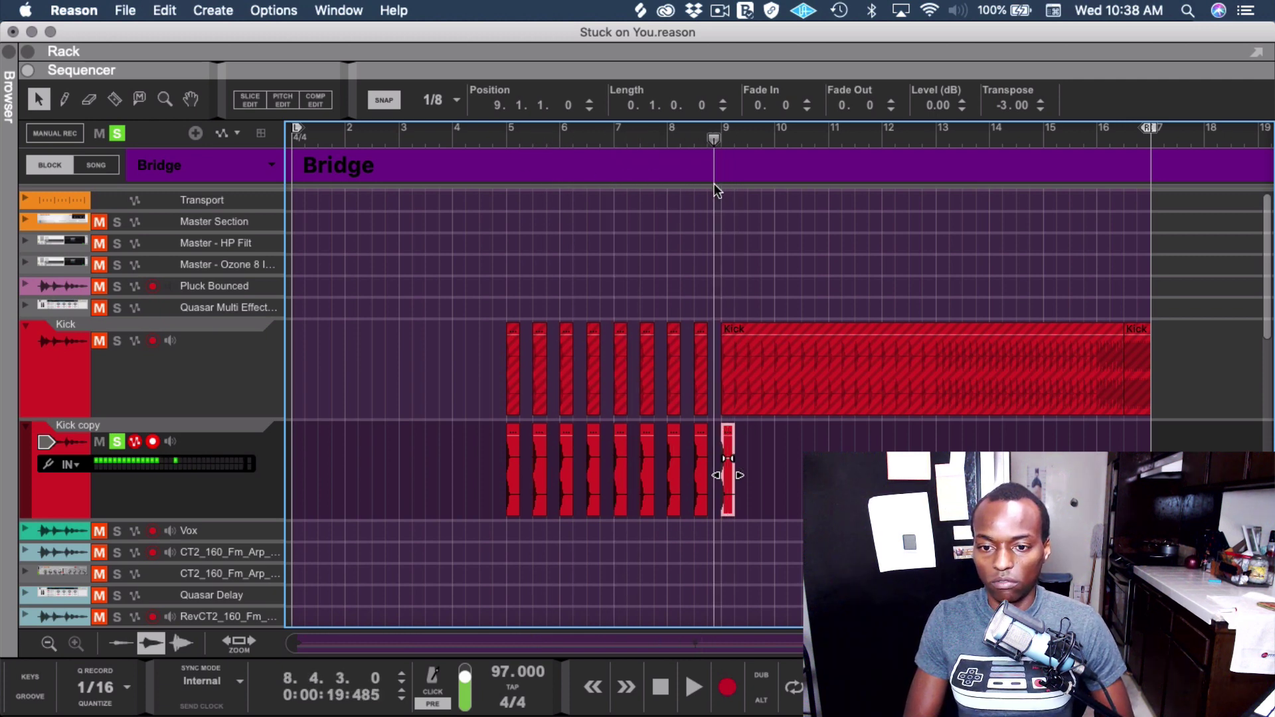
pyautogui.scroll(-5, 789, 493)
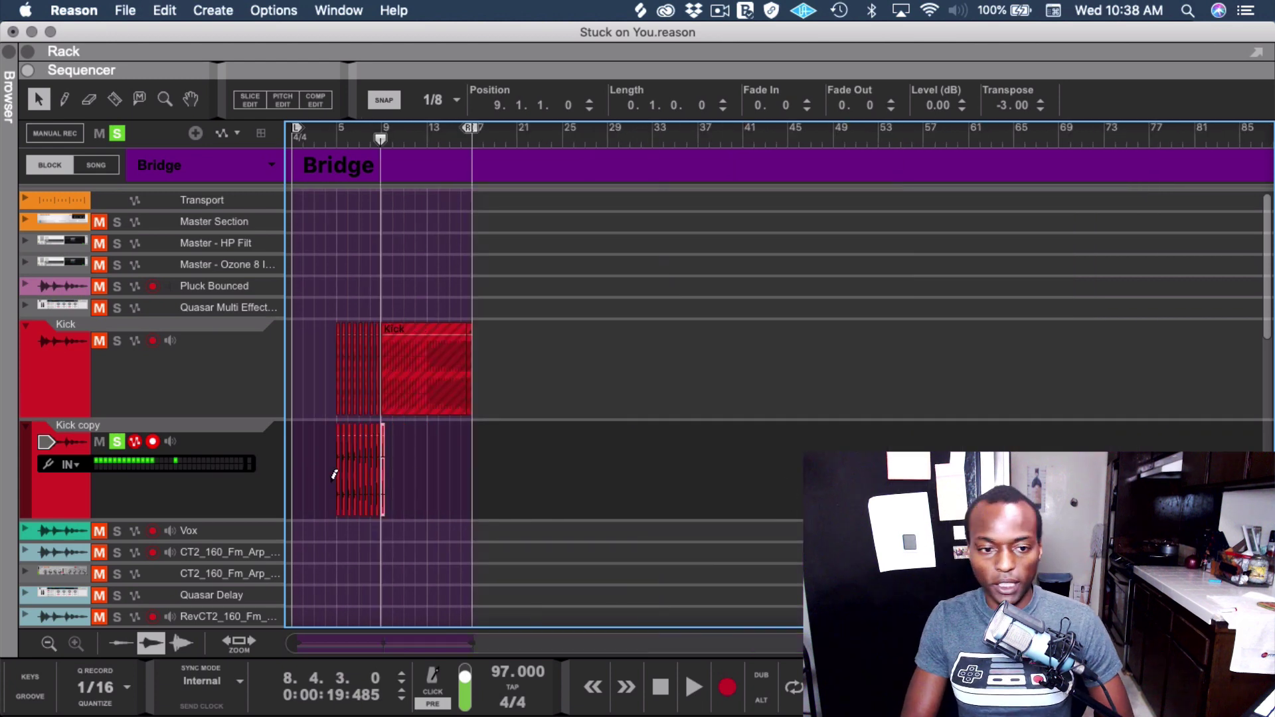
pyautogui.scroll(5, 385, 451)
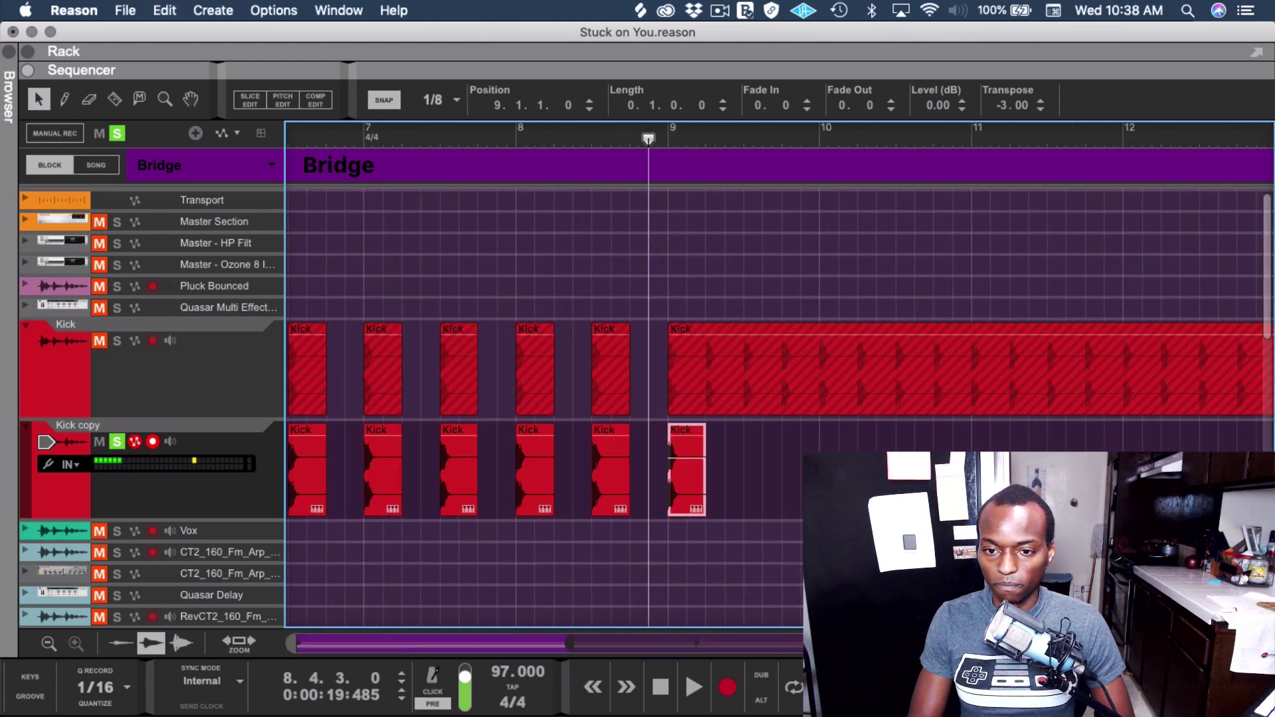
pyautogui.scroll(1, 713, 477)
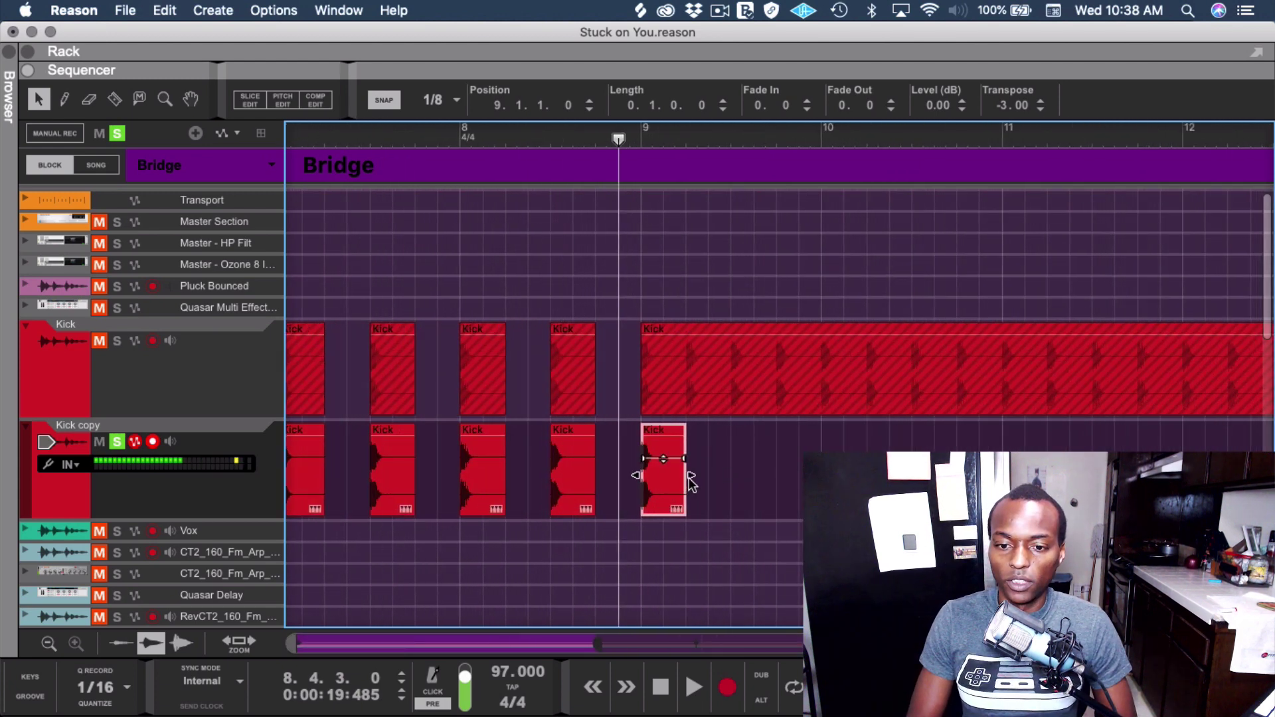
pyautogui.moveTo(691, 475); pyautogui.dragTo(664, 483)
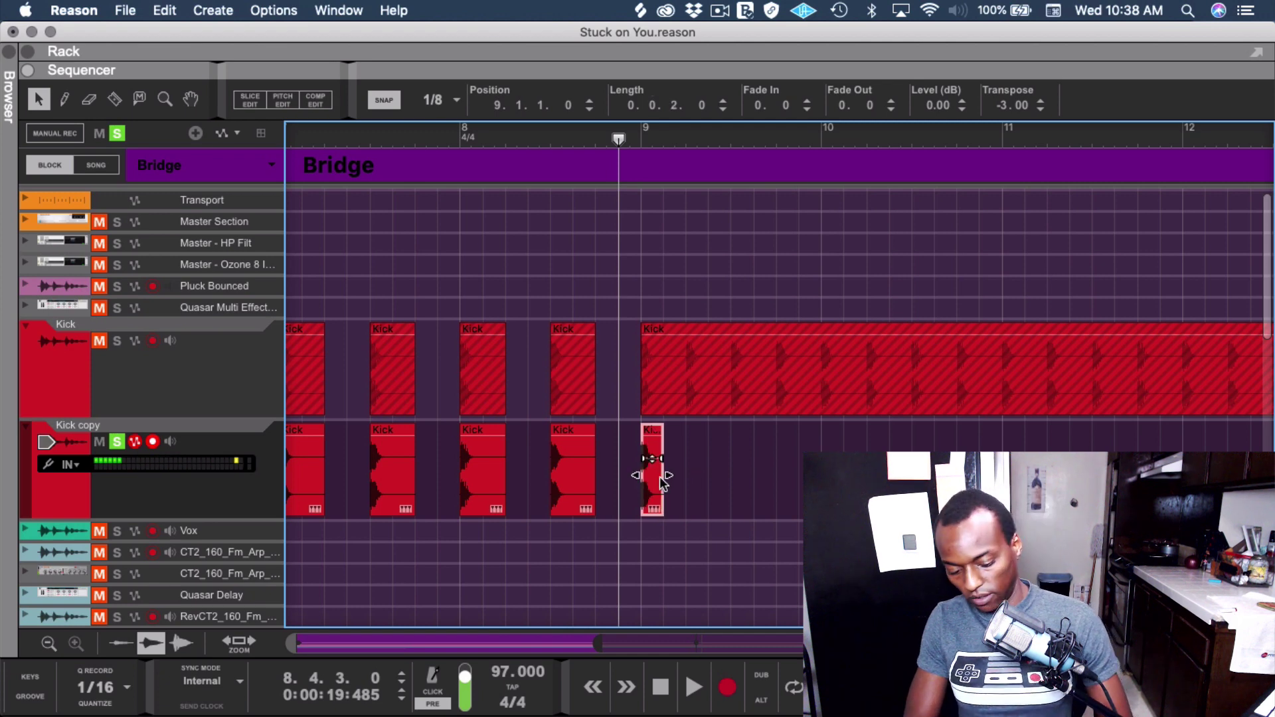
pyautogui.press('super+d')
pyautogui.press('super+z')
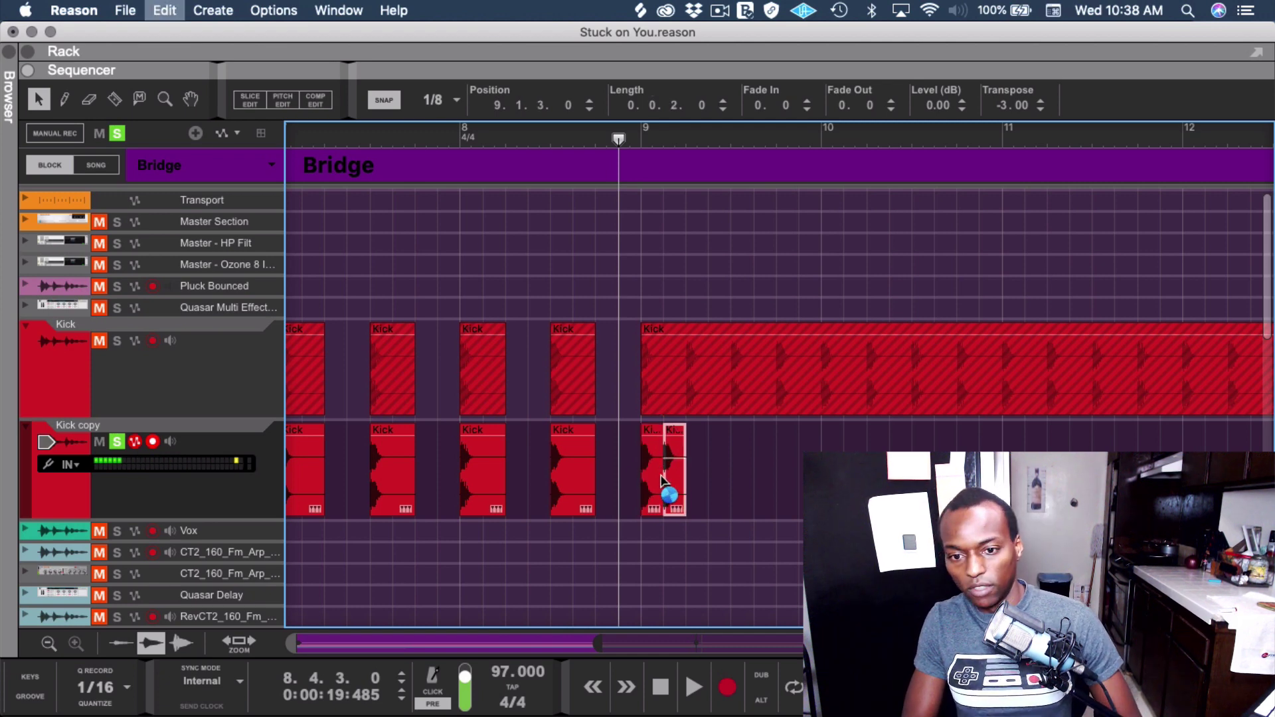
pyautogui.press('super+z')
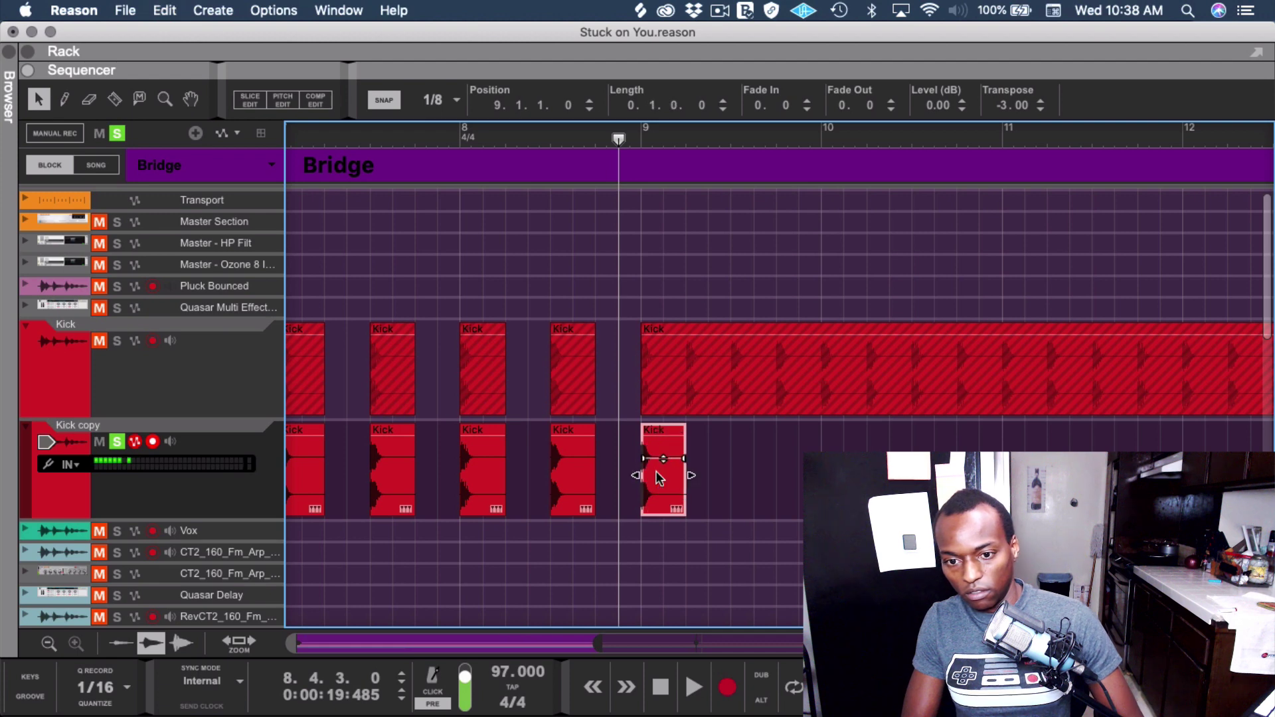
# - Duplicate the 0.1.0.0-long kick clip at bar 9 back to back until the copies reach bar 13
pyautogui.press('super+d')
pyautogui.press('super+d')
pyautogui.press('super+d')
pyautogui.press('super+d')
pyautogui.press('super+d')
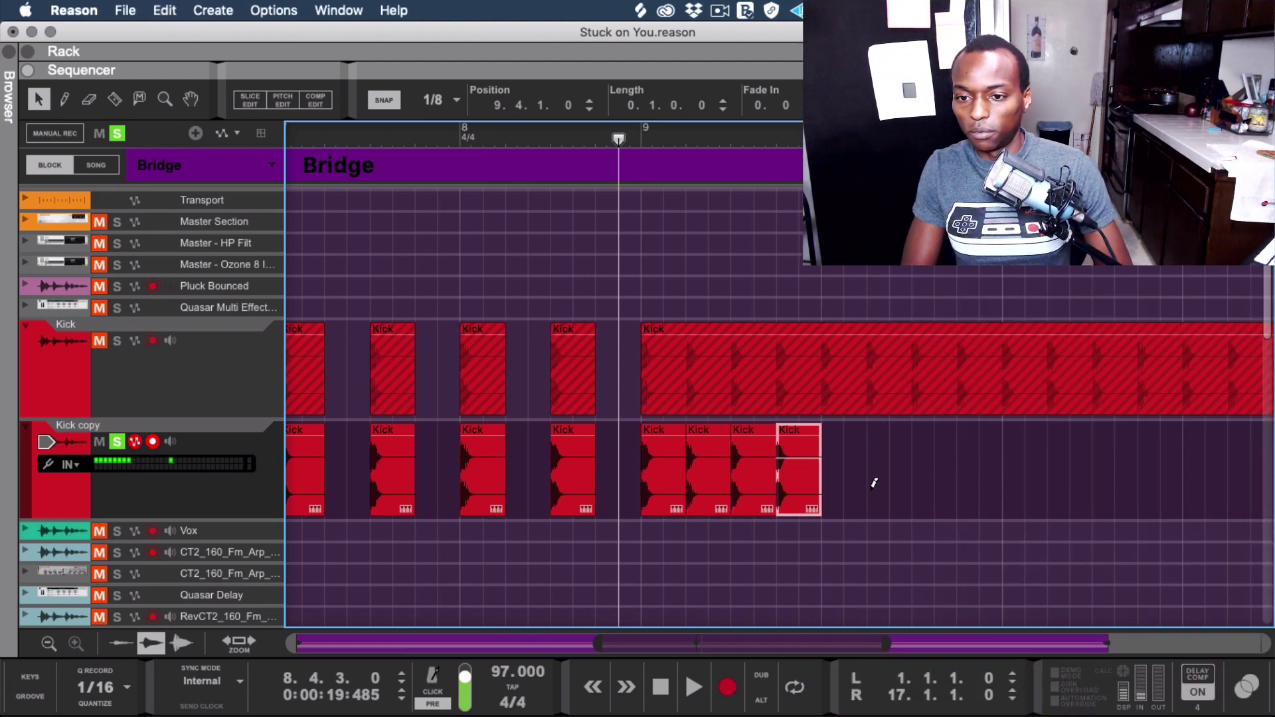
pyautogui.press('super+d')
pyautogui.press('super+d')
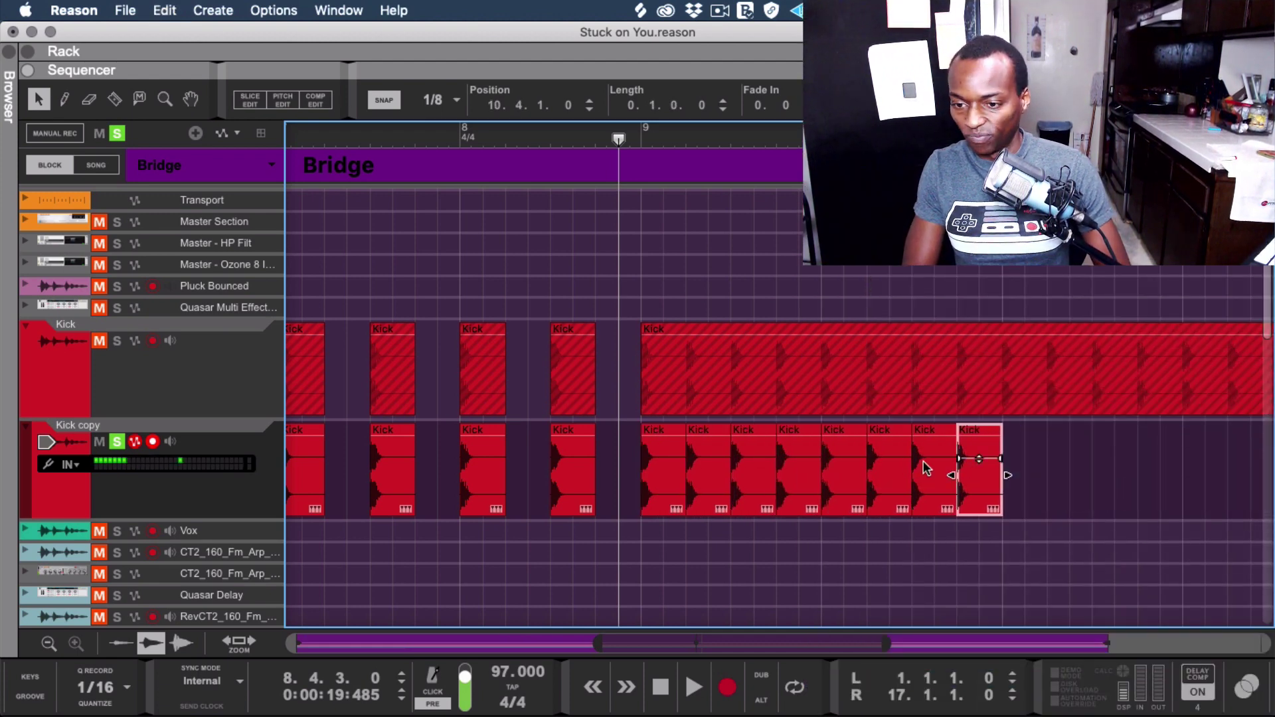
pyautogui.hscroll(10, 913, 459)
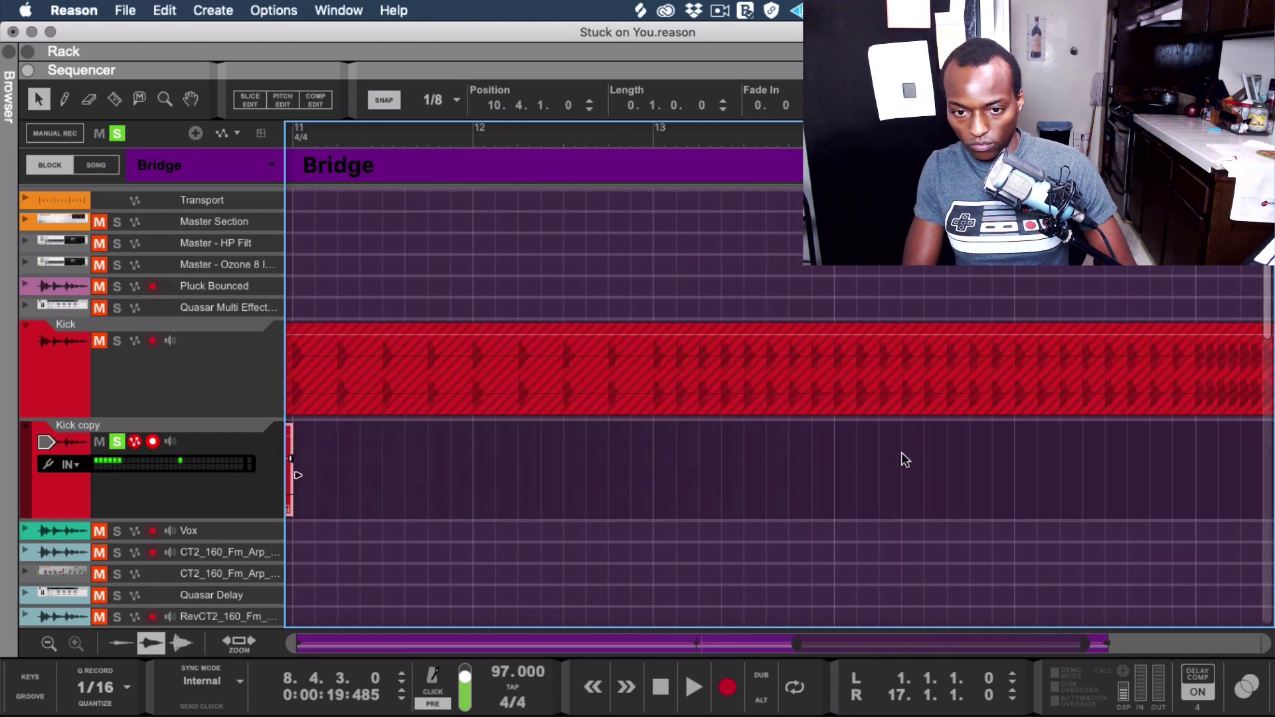
pyautogui.press('super+d')
pyautogui.press('super+d')
pyautogui.press('super+d')
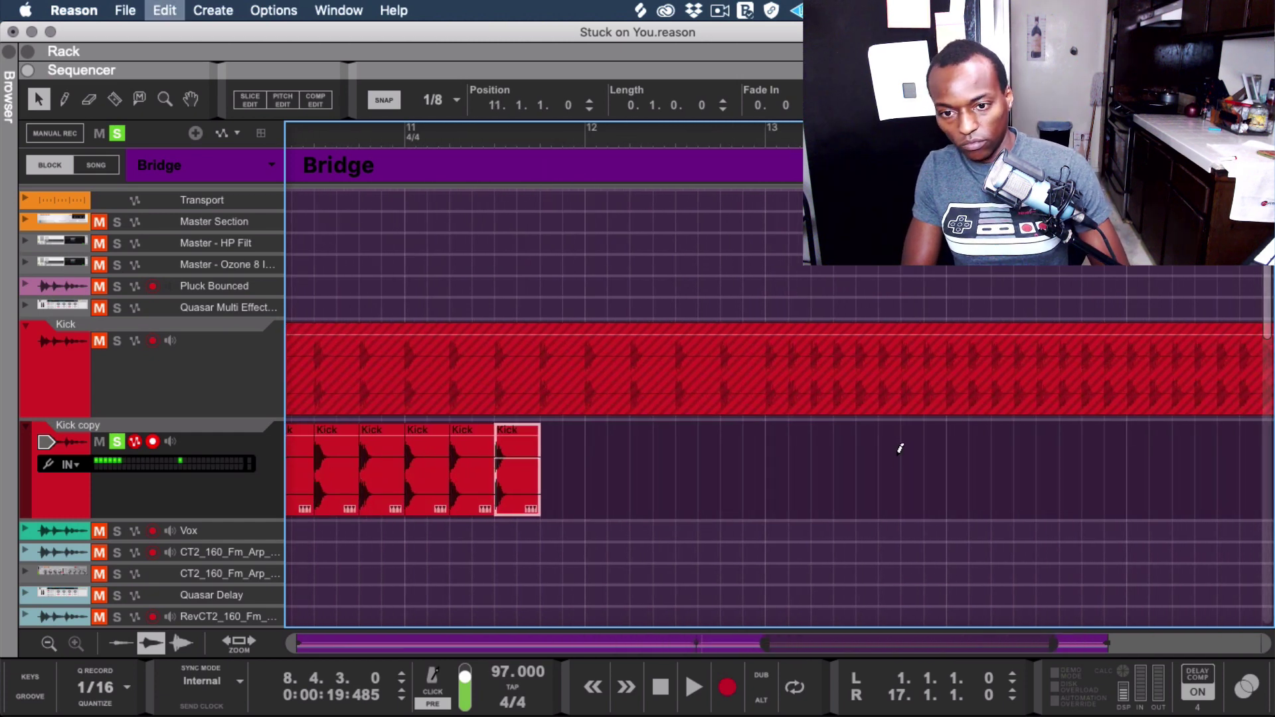
pyautogui.press('super+d')
pyautogui.press('super+d')
pyautogui.press('super+d')
pyautogui.press('super+d')
pyautogui.press('super+d')
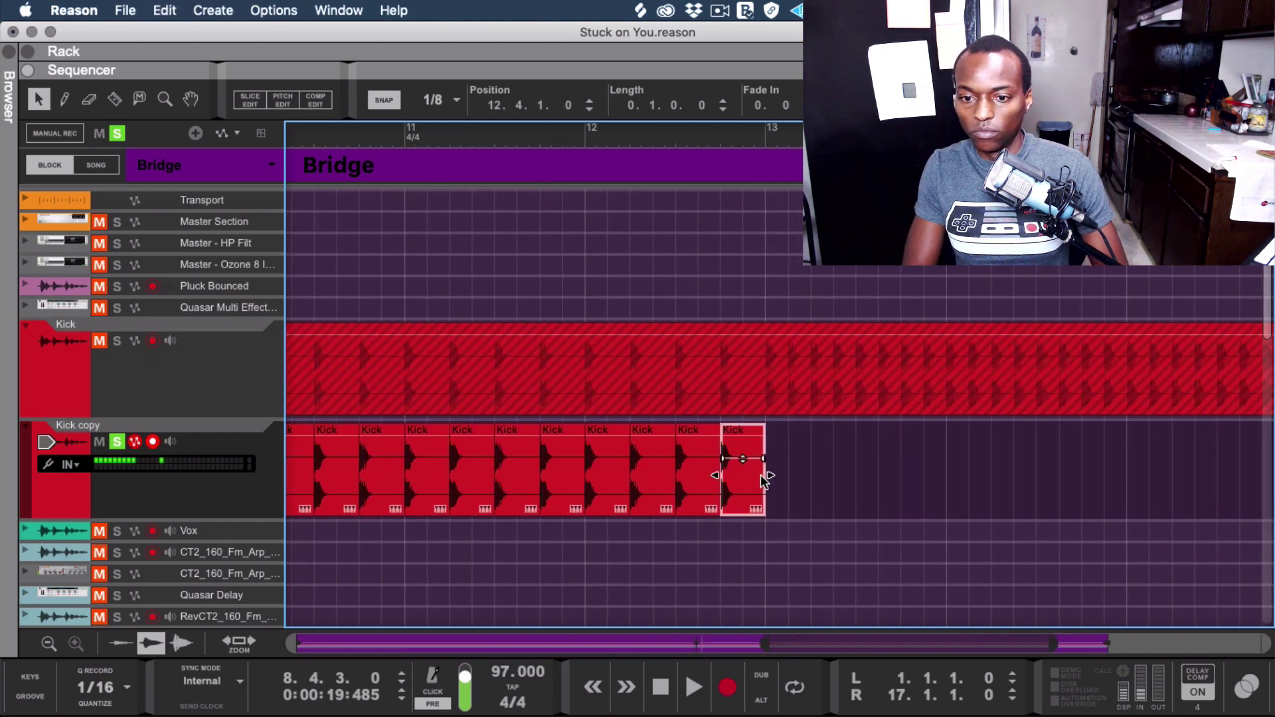
# - Add a kick clip at 13.1.1.0 shortened to 0.0.2.0 and duplicate it back to back until the copies reach bar 16
pyautogui.press('super+d')
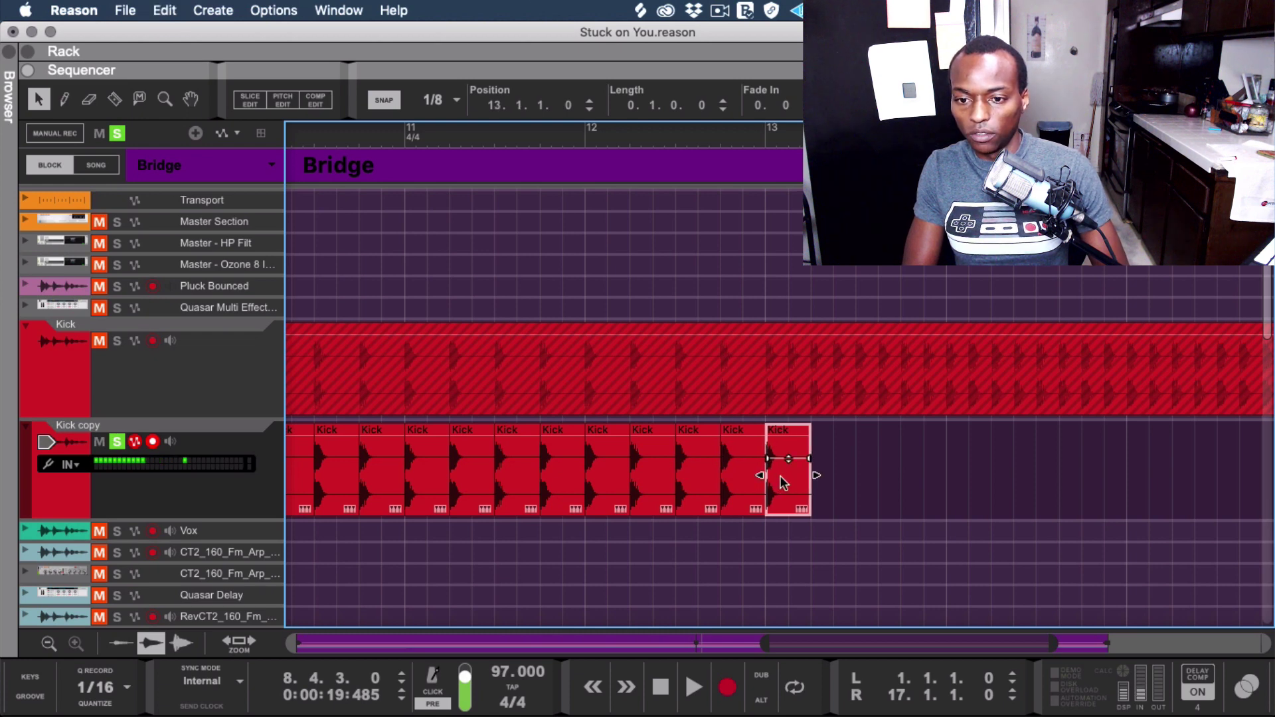
pyautogui.moveTo(816, 474); pyautogui.dragTo(791, 475)
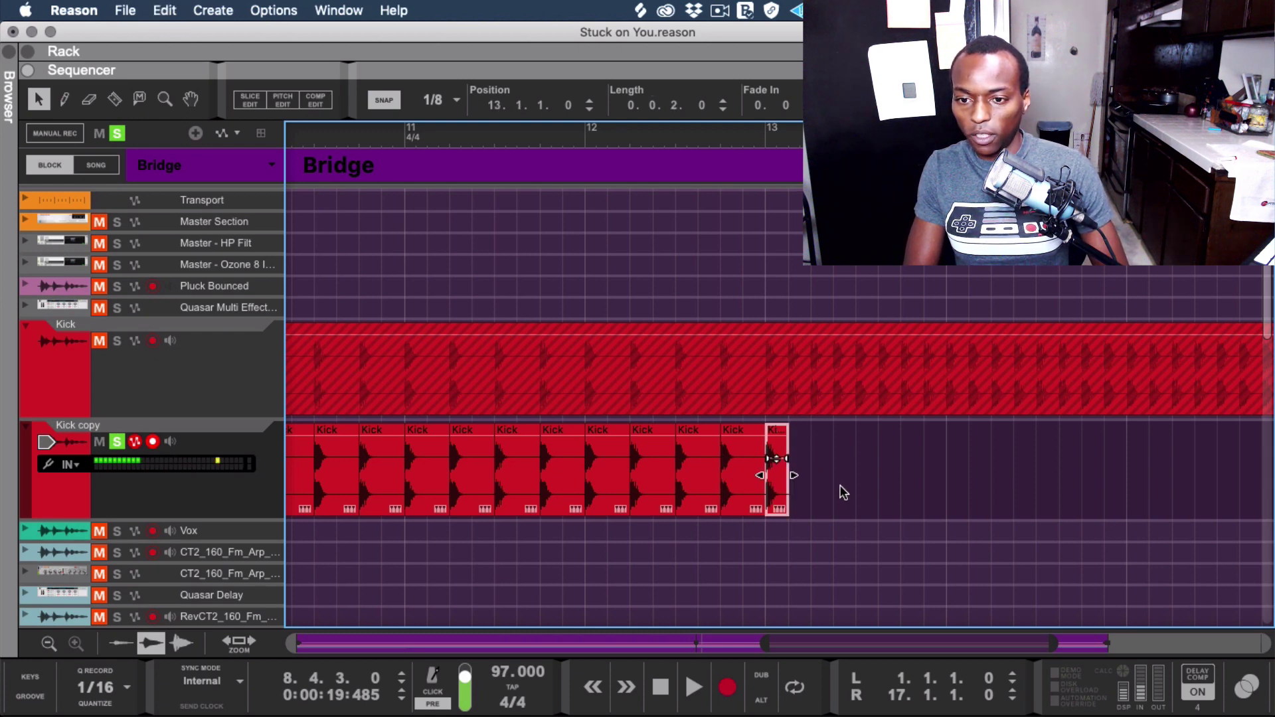
pyautogui.press('super+d')
pyautogui.press('super+d')
pyautogui.press('super+d')
pyautogui.press('super+d')
pyautogui.press('super+d')
pyautogui.press('super+d')
pyautogui.press('super+d')
pyautogui.press('super+d')
pyautogui.press('super+d')
pyautogui.press('super+d')
pyautogui.press('super+d')
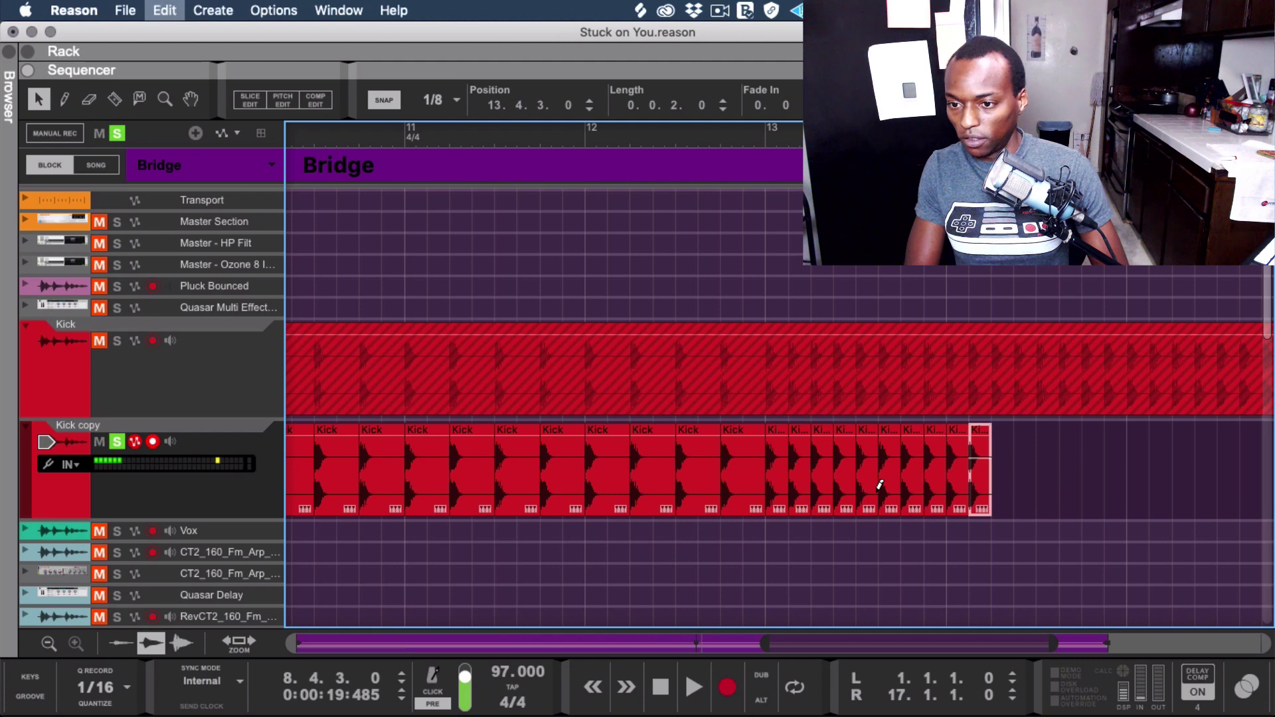
pyautogui.press('super+d')
pyautogui.press('super+d')
pyautogui.press('super+d')
pyautogui.press('super+d')
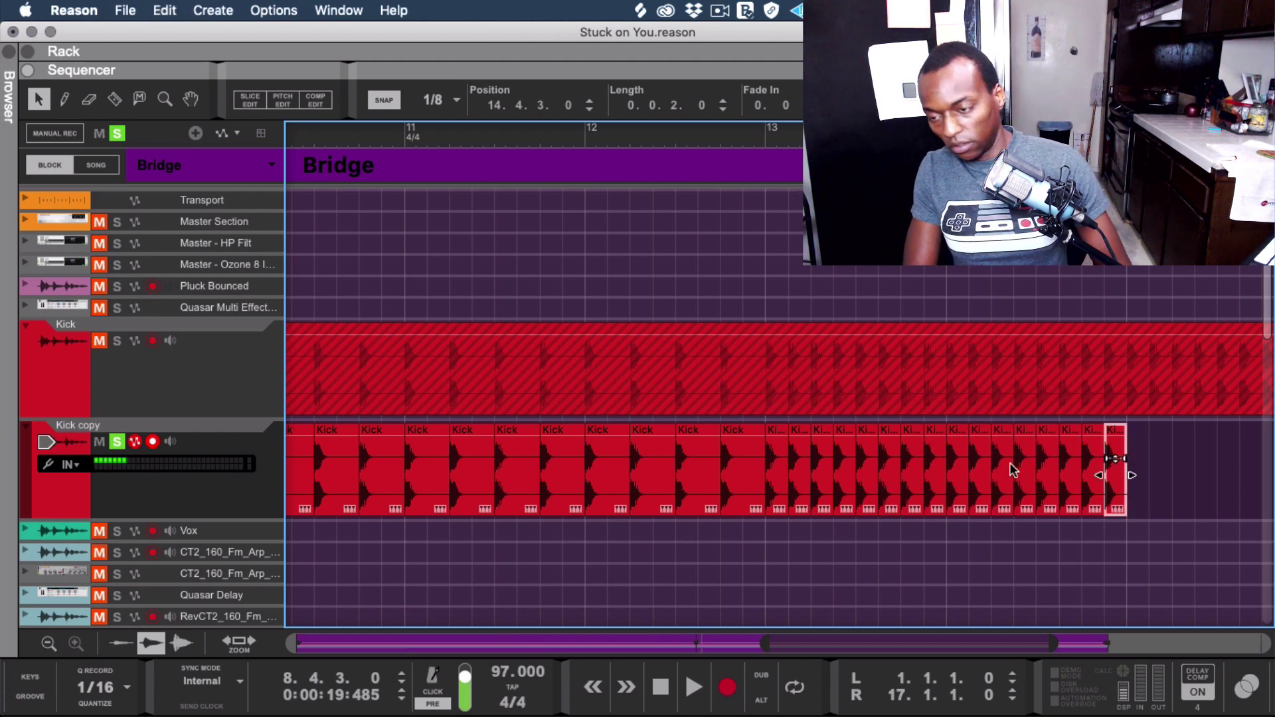
pyautogui.hscroll(6, 1013, 471)
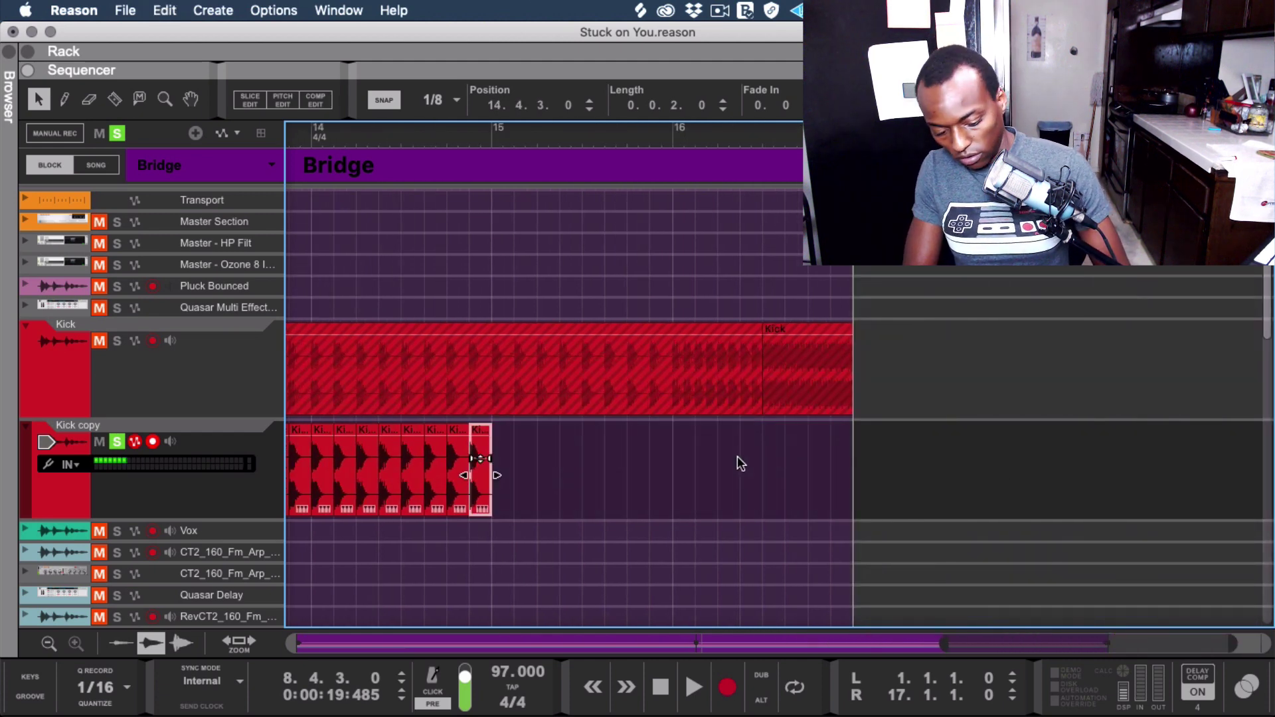
pyautogui.press('super+d')
pyautogui.press('super+d')
pyautogui.press('super+d')
pyautogui.press('super+d')
pyautogui.press('super+d')
pyautogui.press('super+d')
pyautogui.press('super+d')
pyautogui.press('super+d')
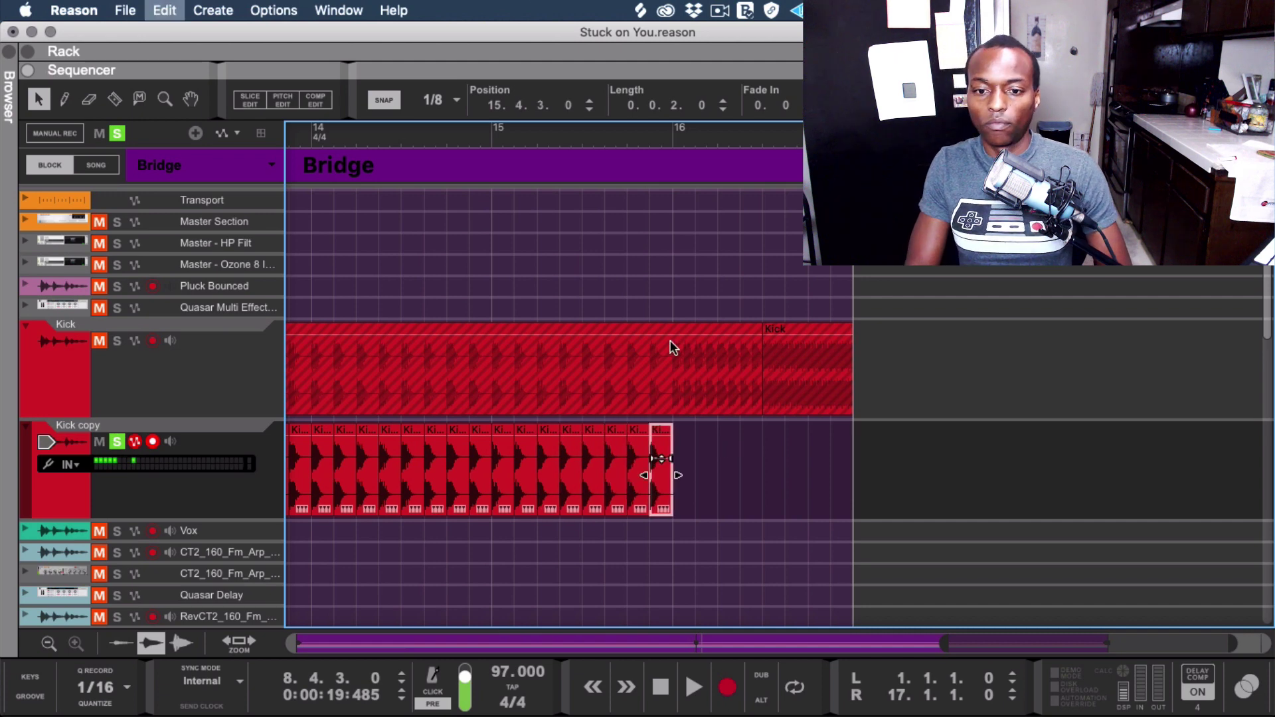
# - With the snap value at 1/16, add a 0.0.1.0-long kick clip at 16.1.1.0 and duplicate it until a copy sits at 16.3.1.0
pyautogui.click(432, 101)
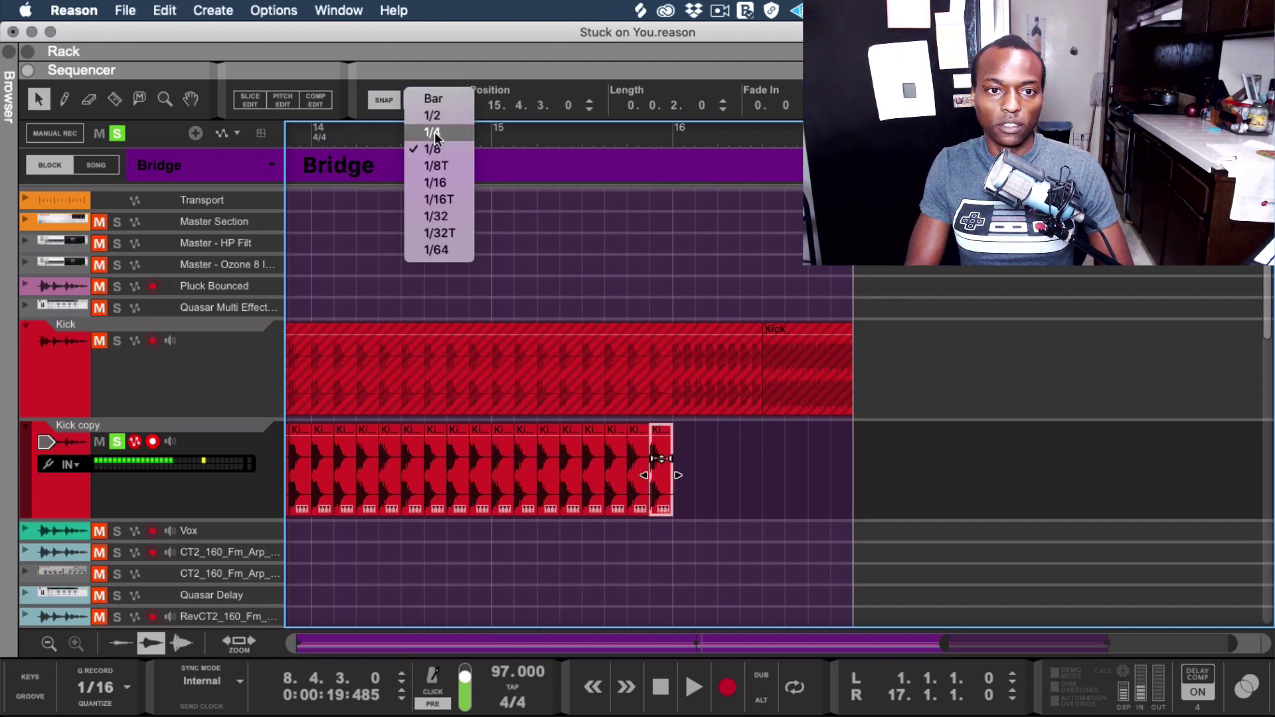
pyautogui.click(433, 184)
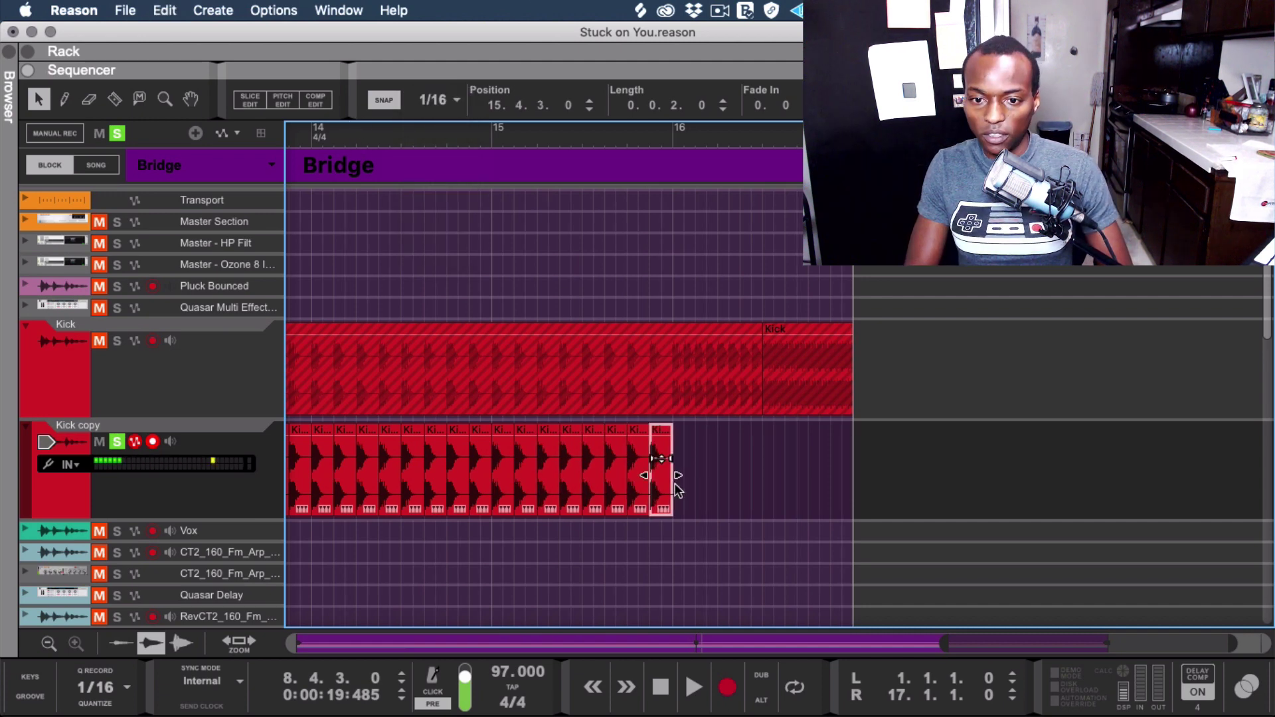
pyautogui.moveTo(665, 468); pyautogui.dragTo(691, 475)
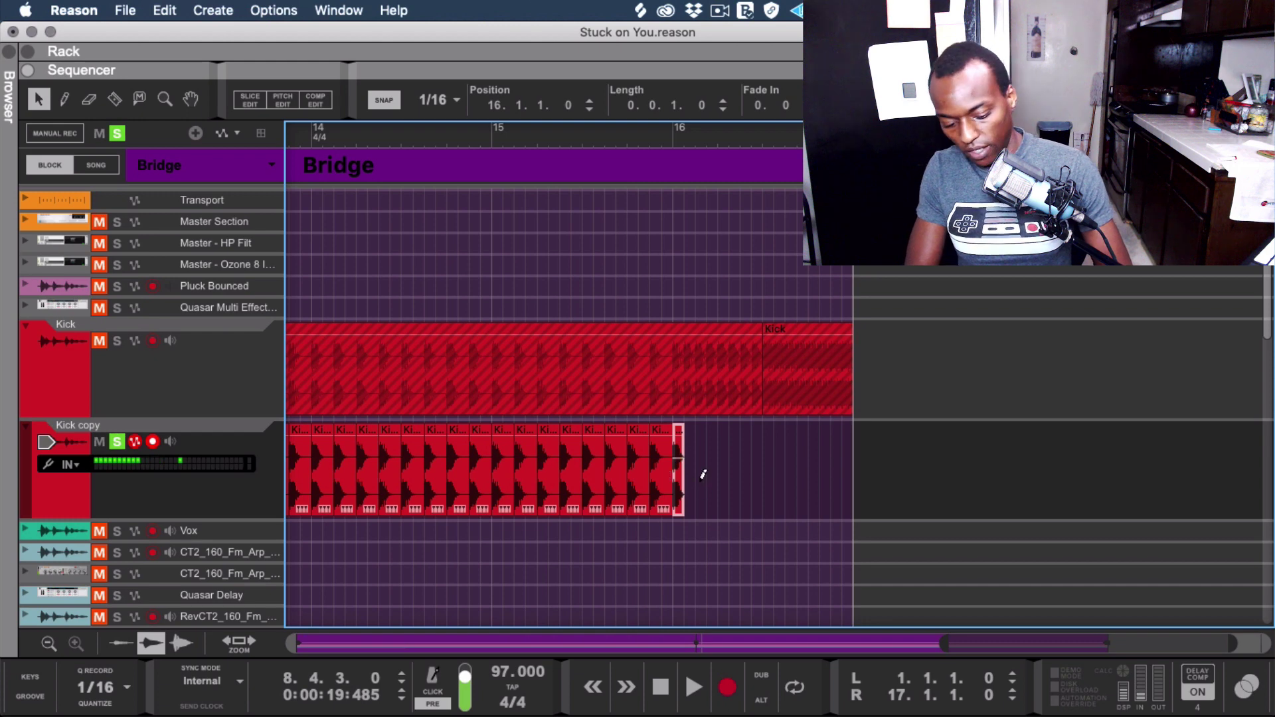
pyautogui.press('super+d')
pyautogui.press('super+d')
pyautogui.press('super+d')
pyautogui.press('super+d')
pyautogui.press('super+d')
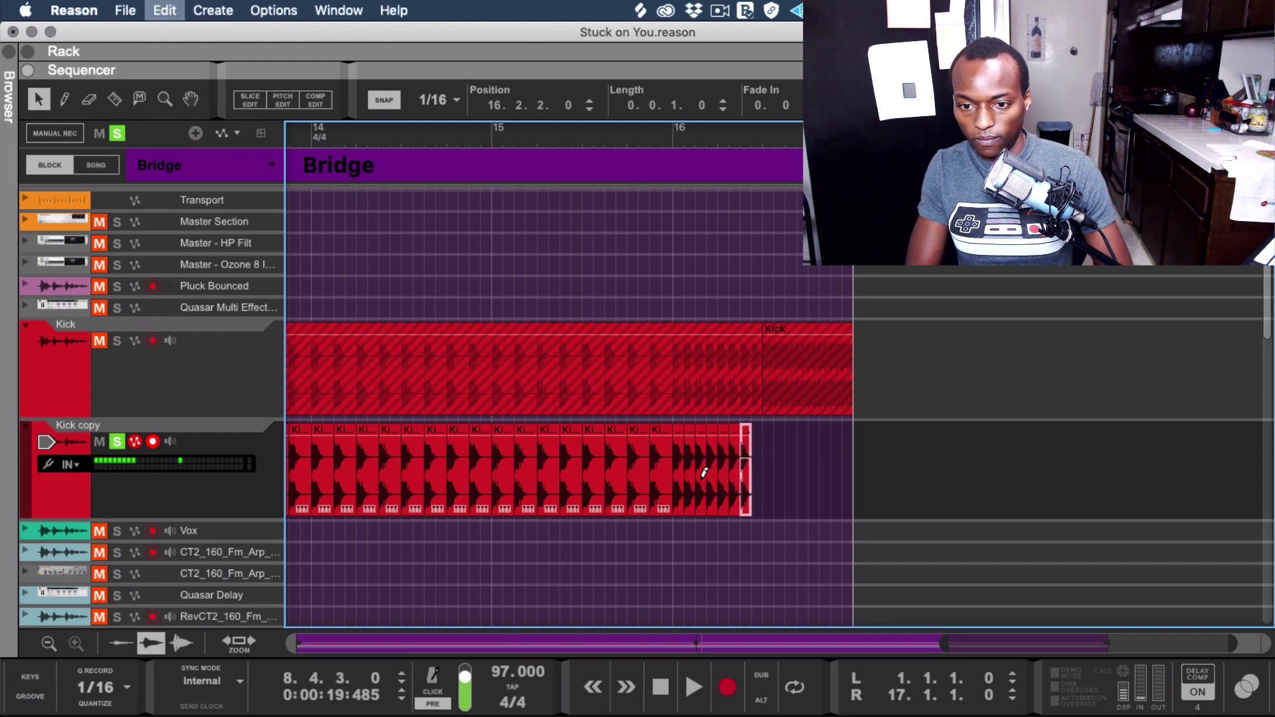
pyautogui.press('super+d')
pyautogui.press('super+d')
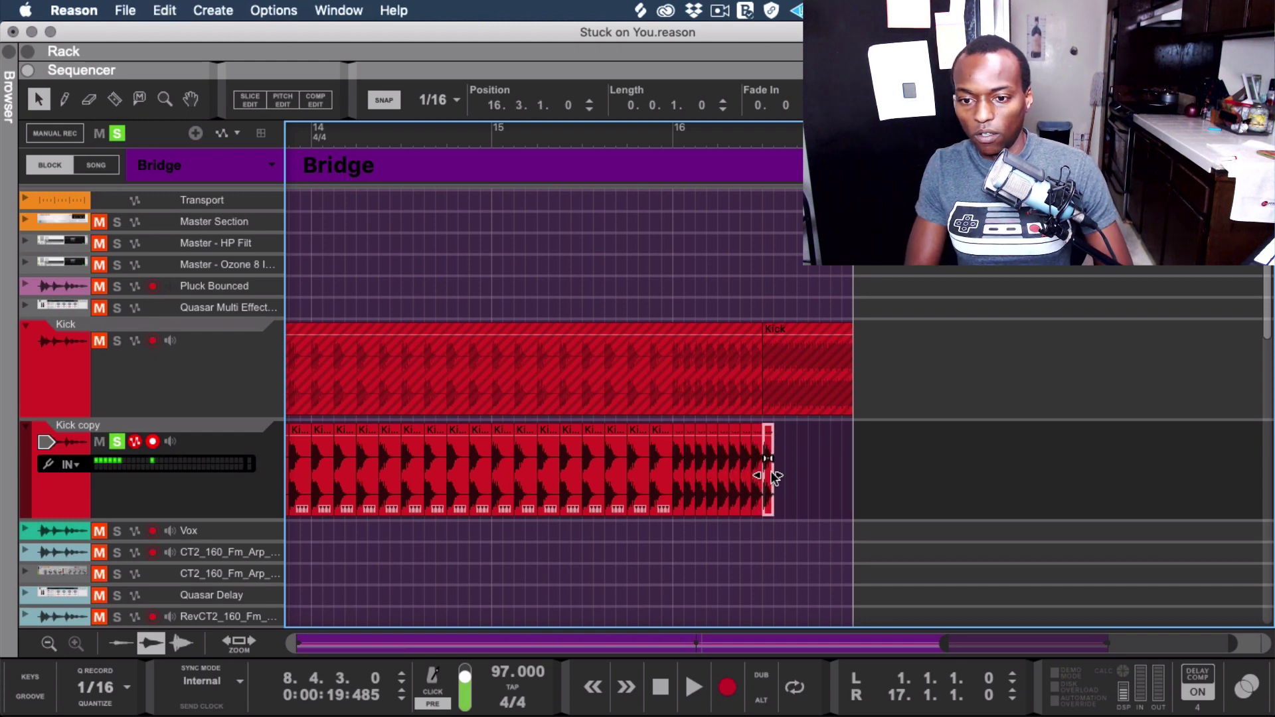
# - With the snap value at 1/32, shorten the kick clip at 16.3.1.0 to 0.0.0.120 and duplicate it back to back up to bar 17
pyautogui.click(454, 100)
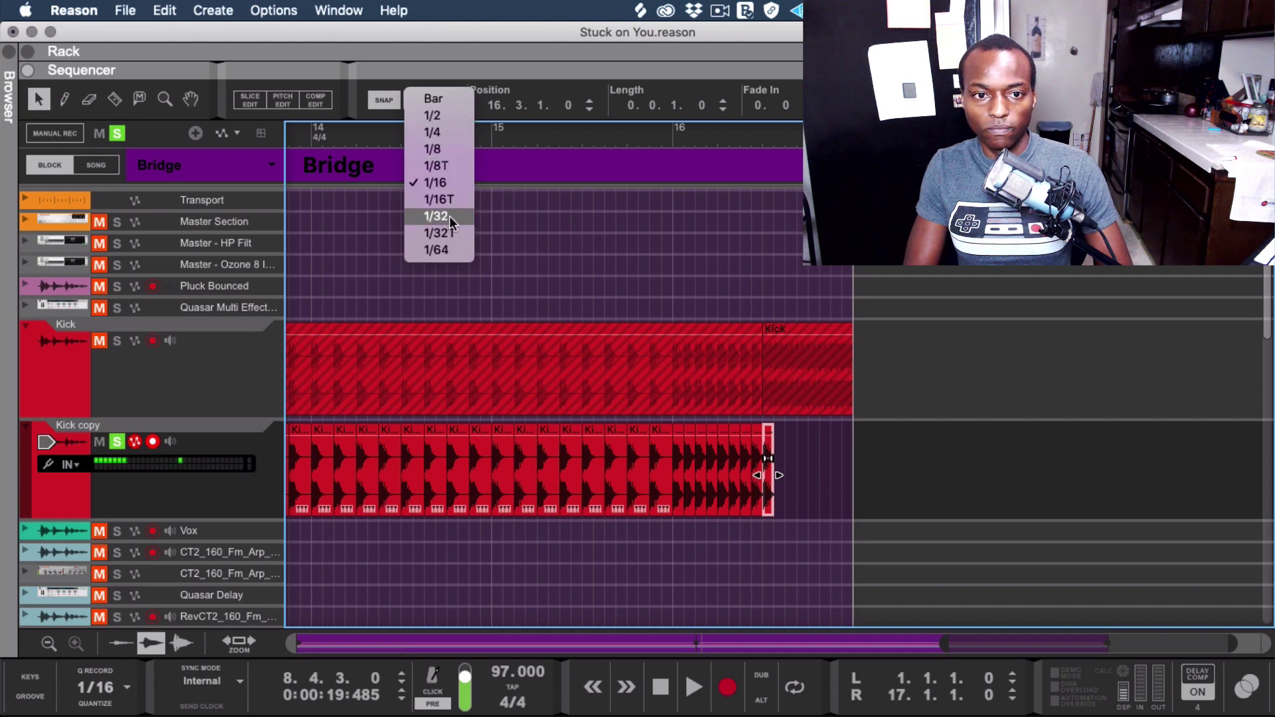
pyautogui.click(436, 216)
pyautogui.moveTo(771, 476); pyautogui.dragTo(827, 482)
pyautogui.press('super+d')
pyautogui.press('super+d')
pyautogui.press('super+d')
pyautogui.press('super+d')
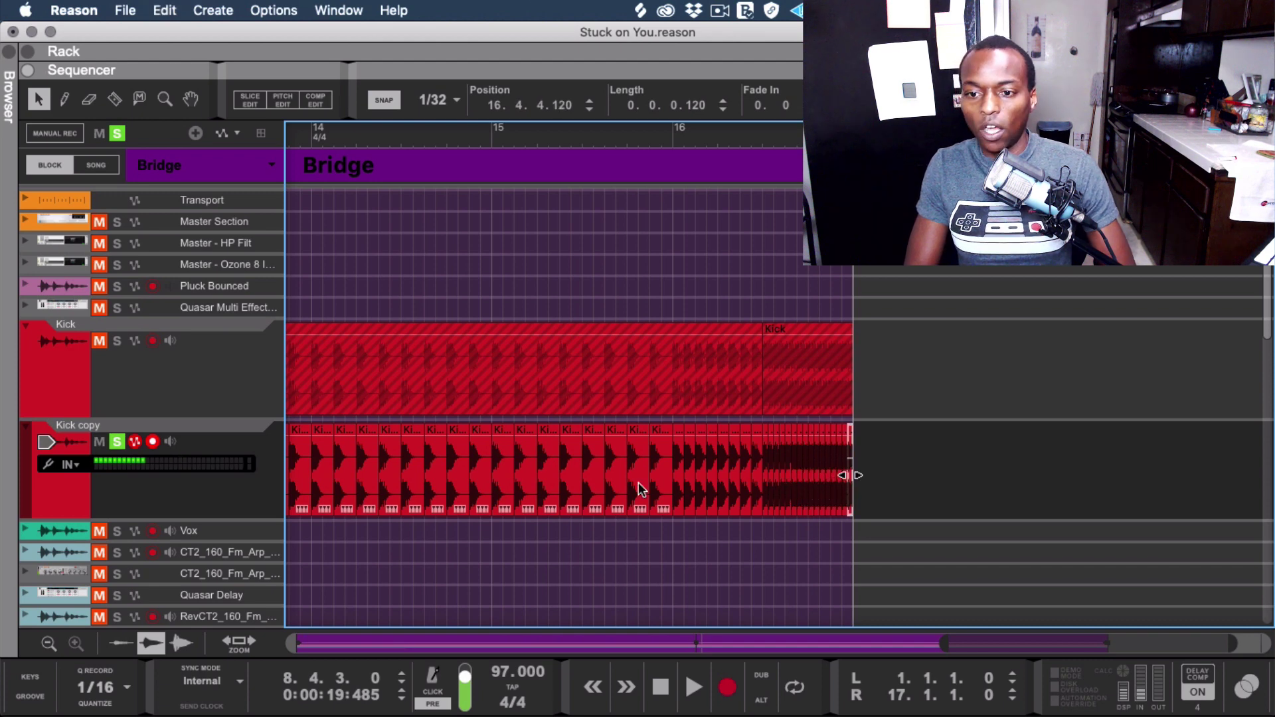
# - Move the playhead to 9.1.1.0 and change the snap value to 1/4
pyautogui.scroll(-6, 649, 427)
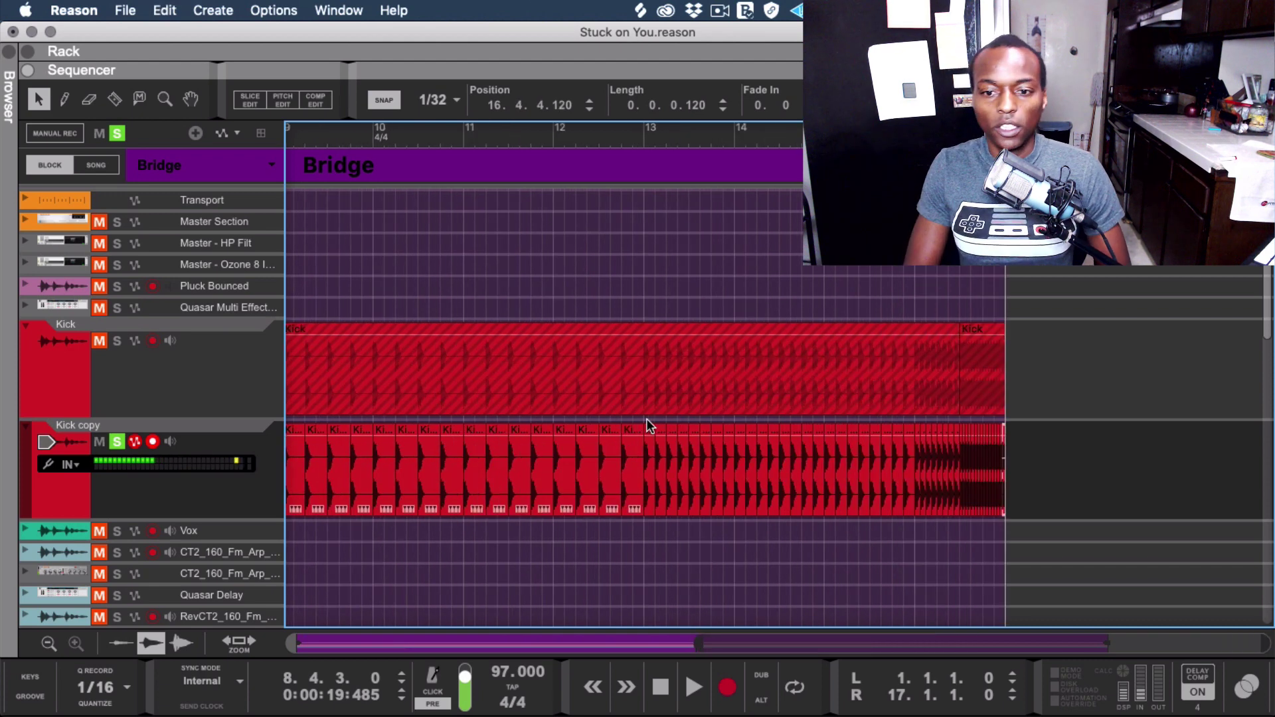
pyautogui.scroll(-1, 644, 416)
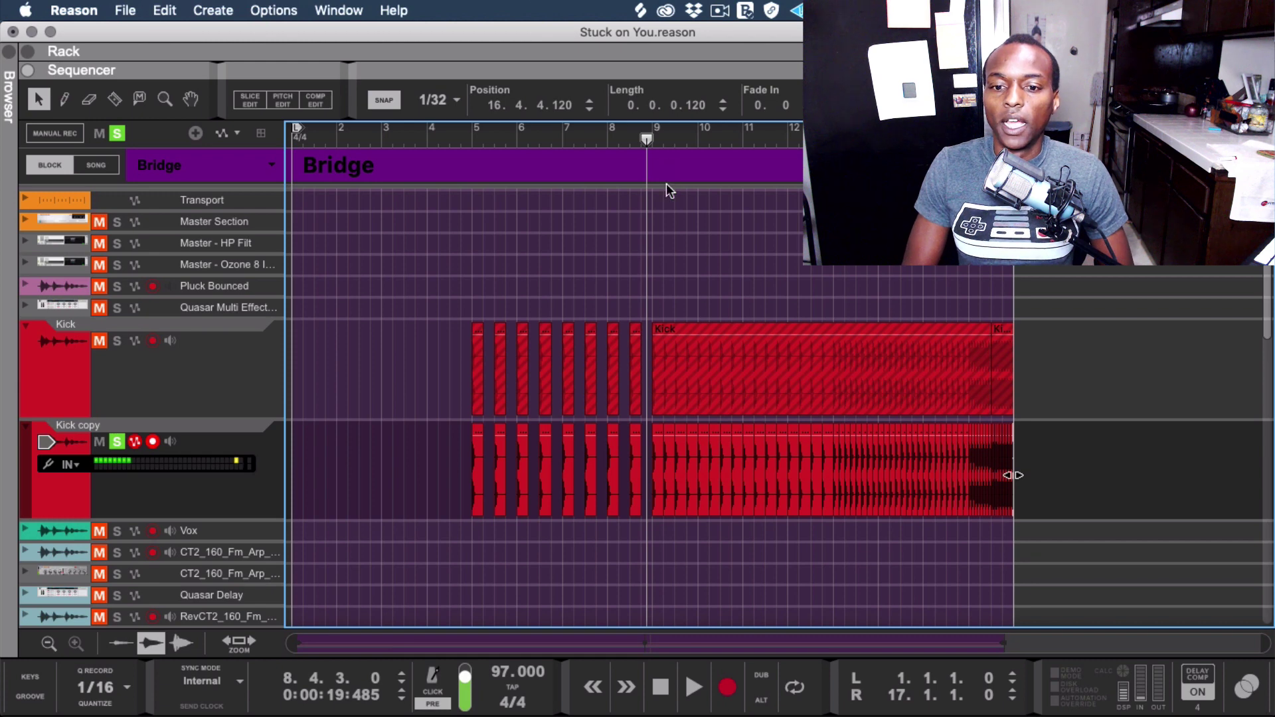
pyautogui.moveTo(647, 143); pyautogui.dragTo(655, 139)
pyautogui.press('super+3')
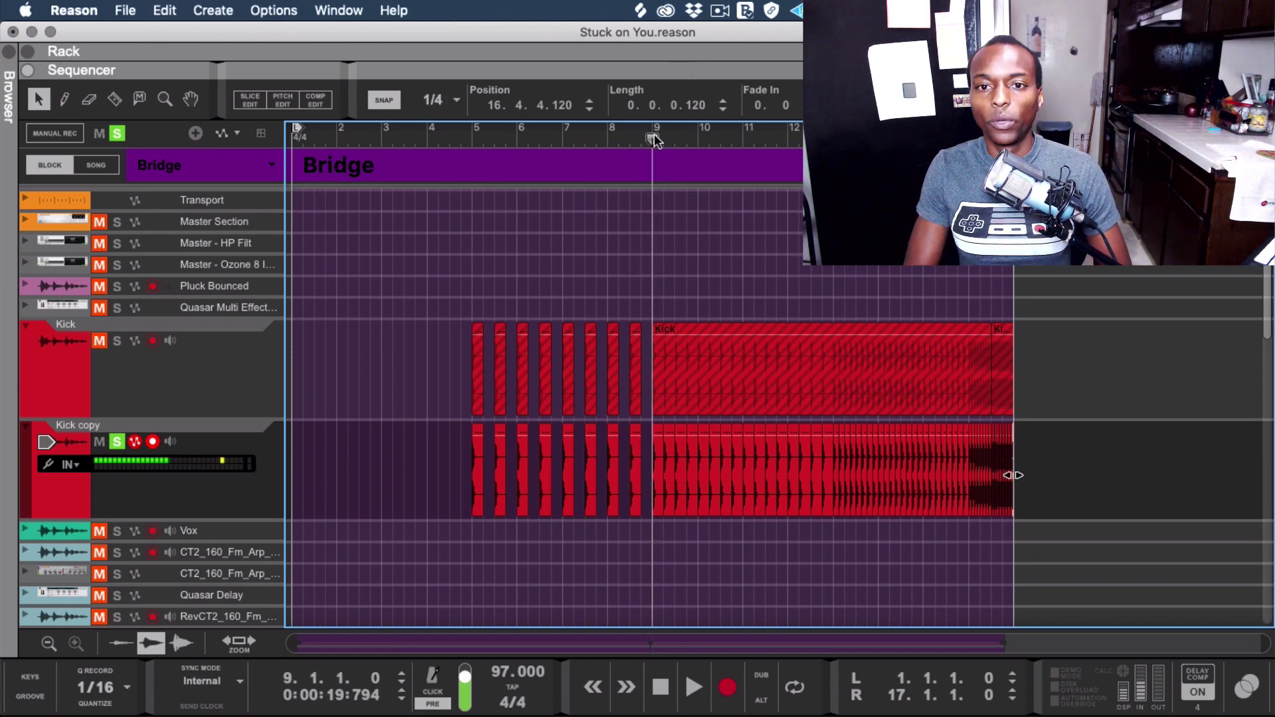
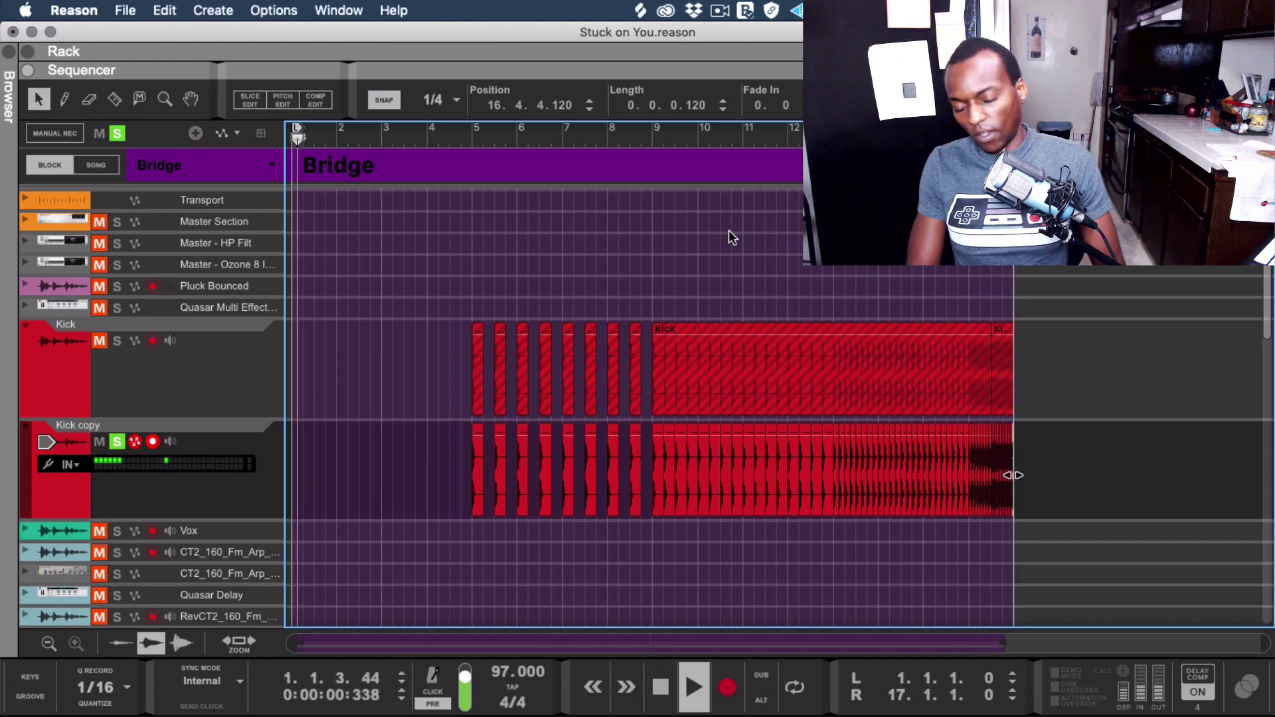
# - Stop playback and place the playhead at 16.1.1.0, where the fastest part of the kick roll starts
pyautogui.press('space')
pyautogui.press('KP_8')
pyautogui.click(983, 290)
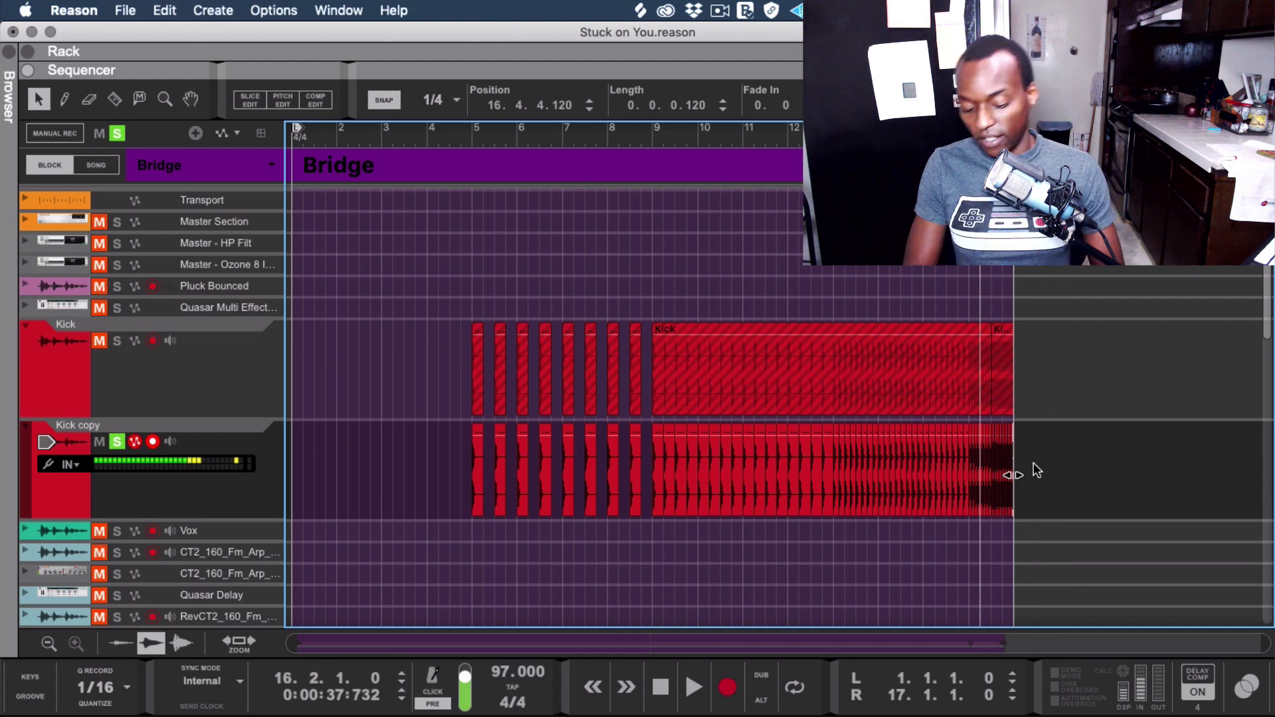
pyautogui.press('g')
pyautogui.press('h')
pyautogui.press('h')
pyautogui.press('h')
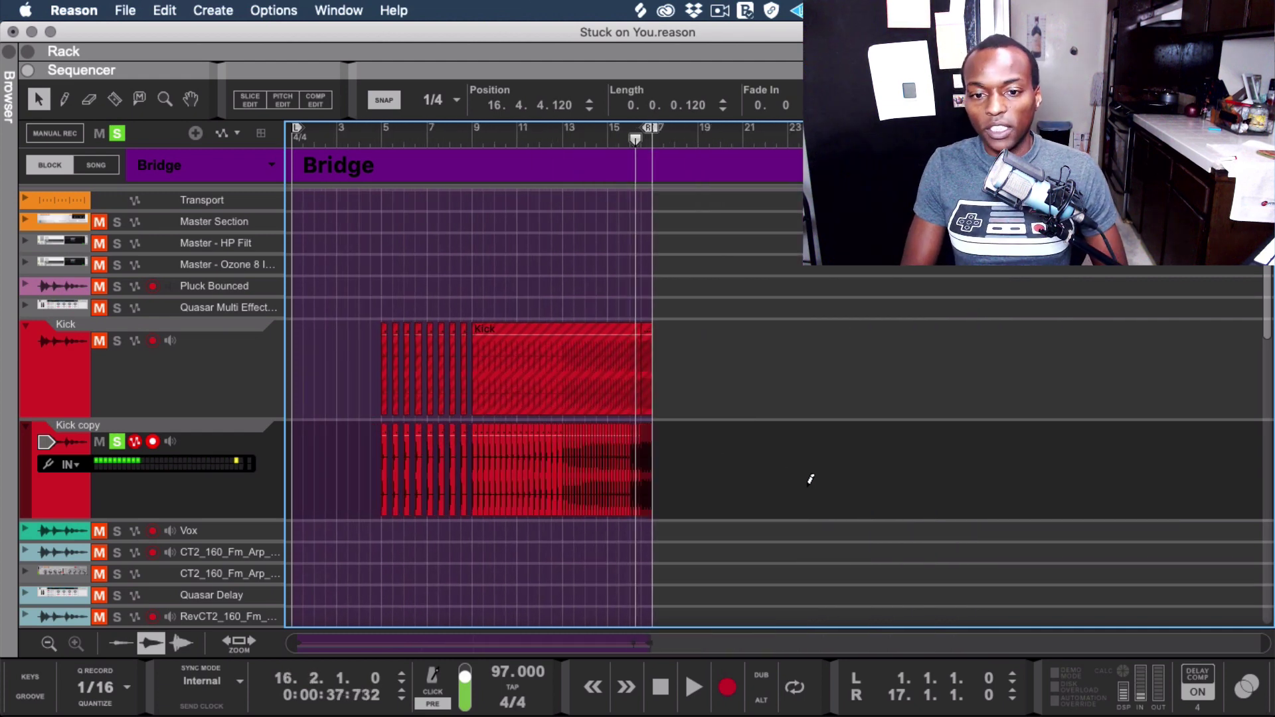
pyautogui.press('h')
pyautogui.press('h')
pyautogui.press('h')
pyautogui.press('h')
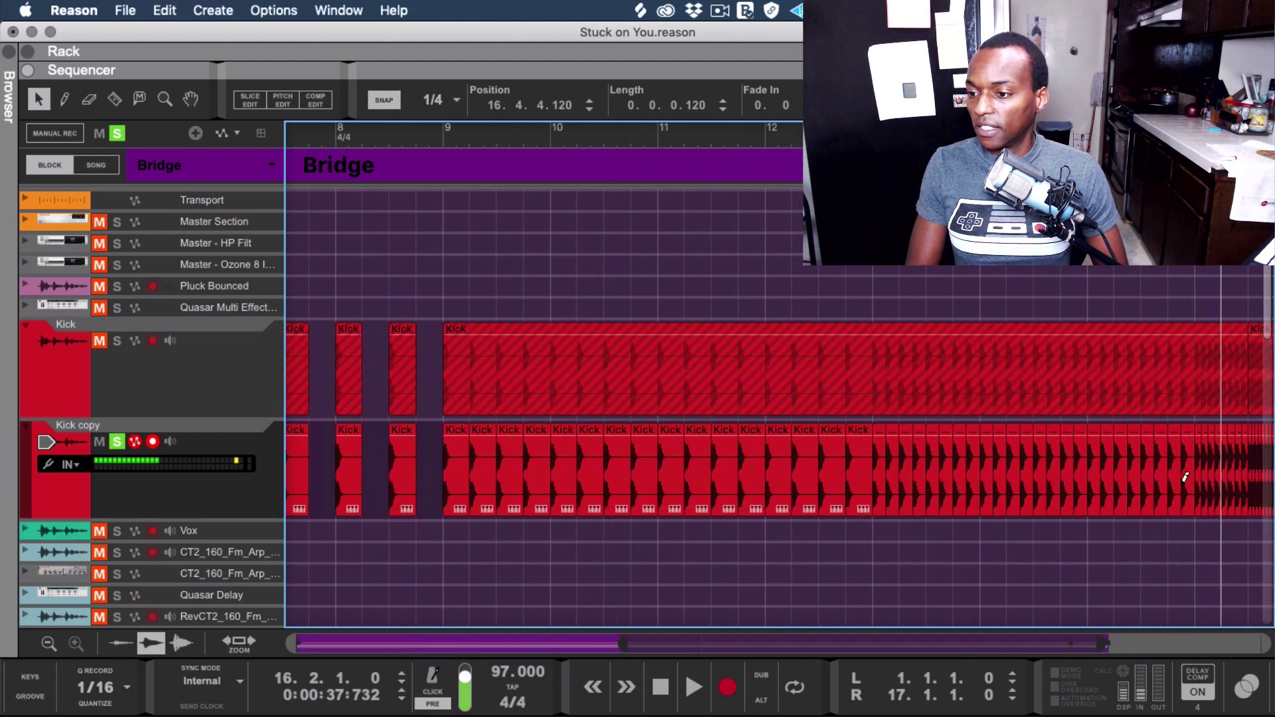
pyautogui.click(848, 129)
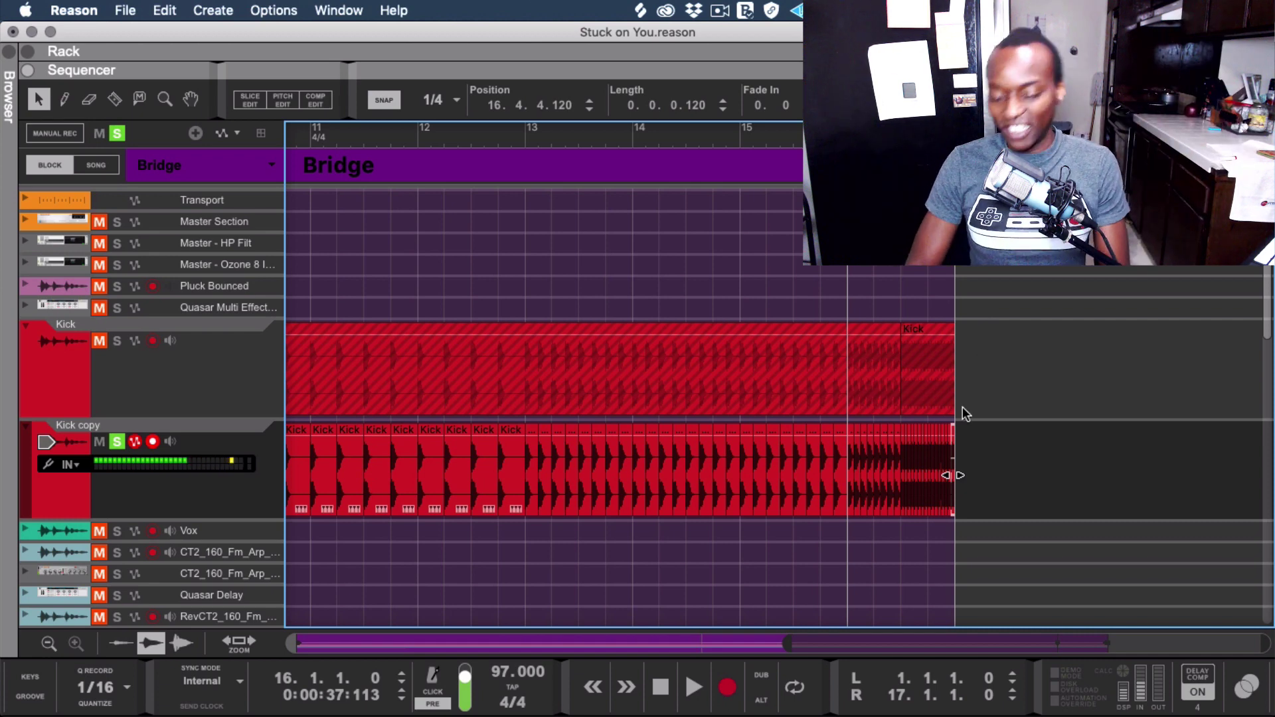
# - Examine the shortest kick clips on the Kick copy track up close, selecting the one at 16.3.1.0
pyautogui.scroll(10, 933, 430)
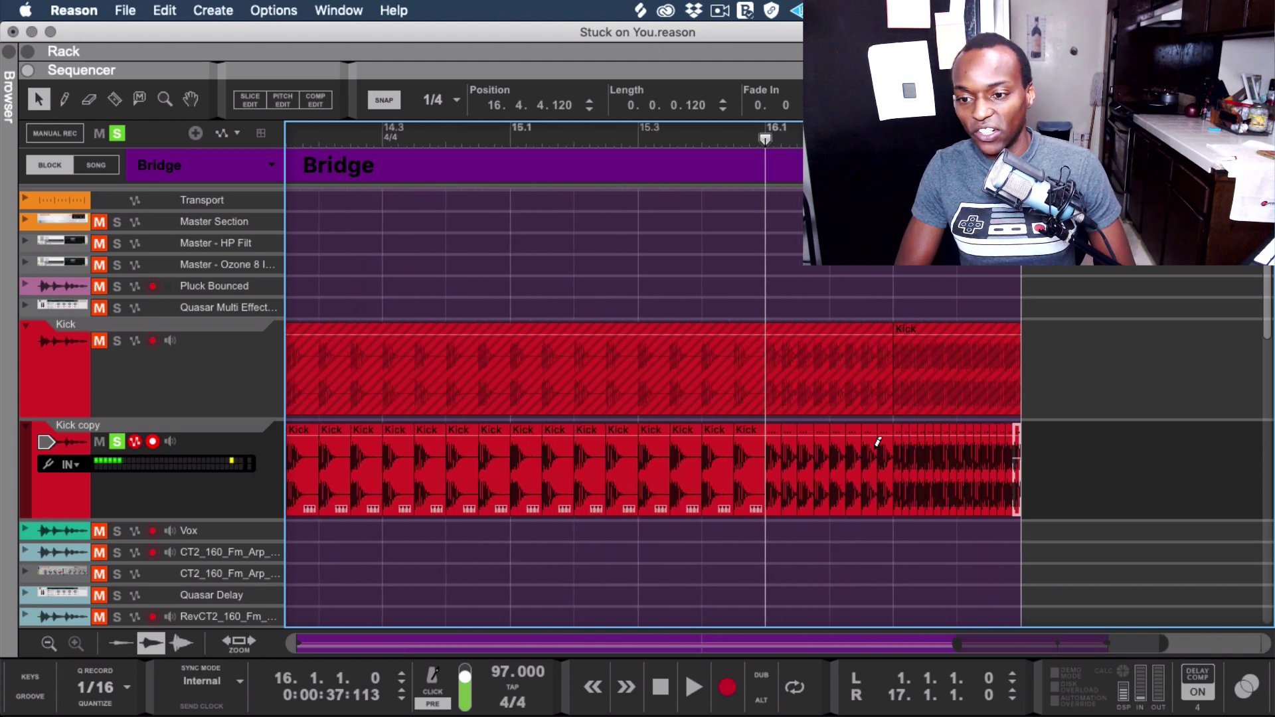
pyautogui.scroll(2, 1002, 464)
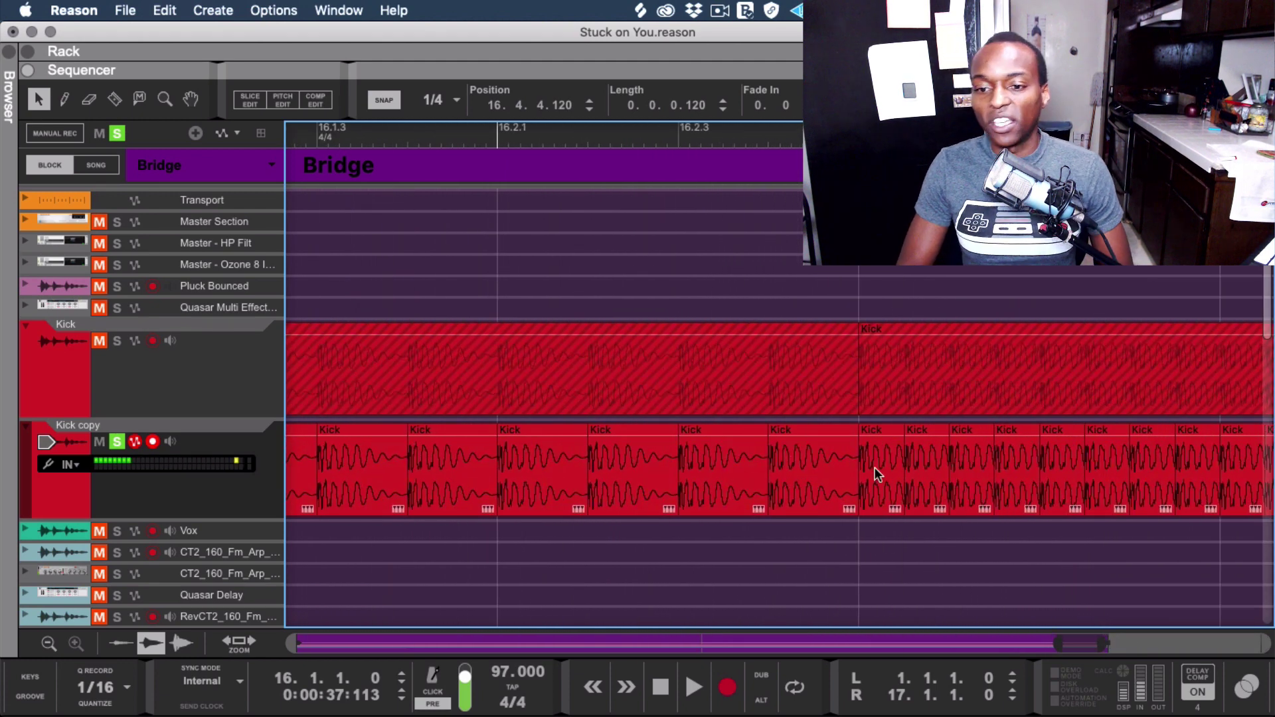
pyautogui.click(892, 461)
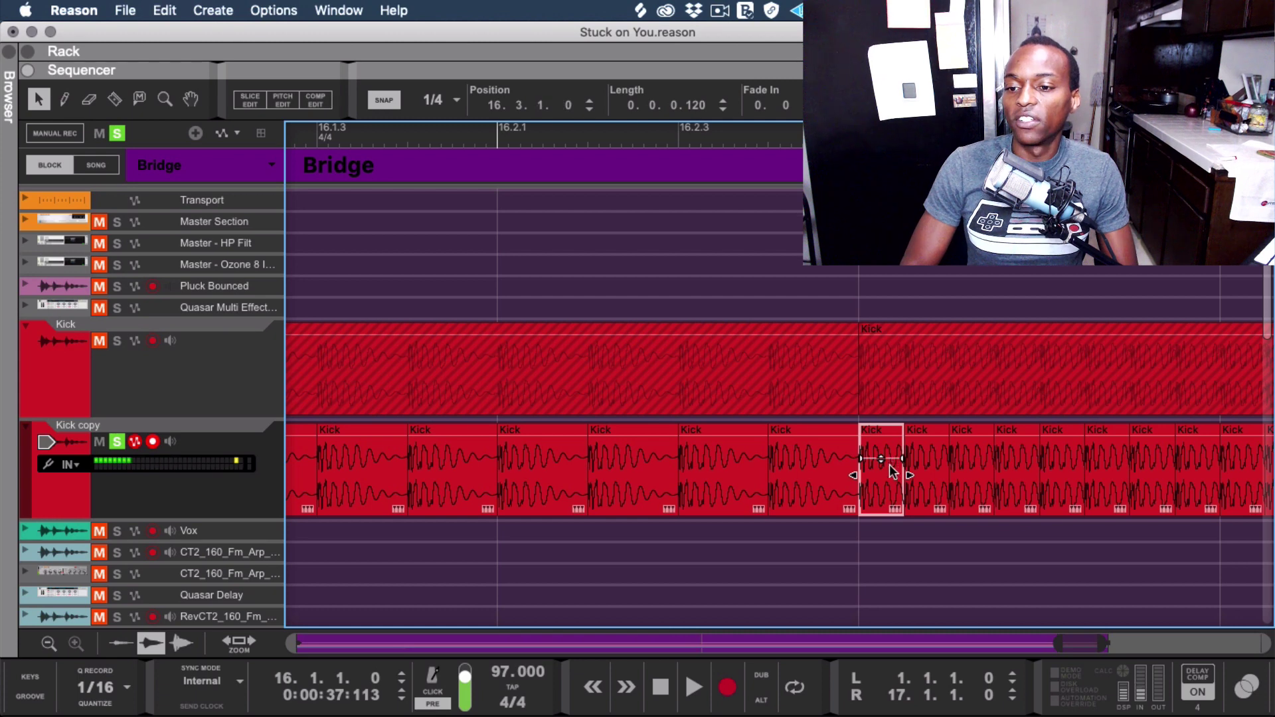
pyautogui.click(926, 458)
pyautogui.click(871, 464)
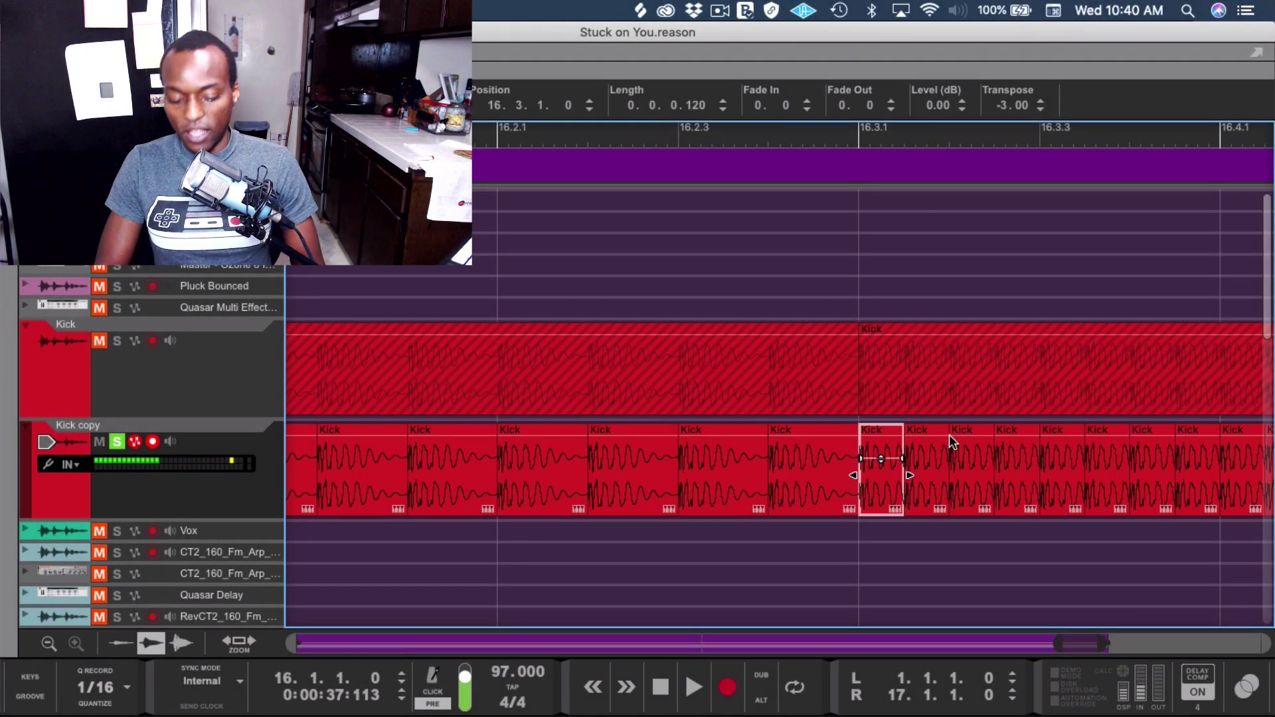
# - Select all clips on the Kick copy track from 16.2.4.0 to the end of the Bridge block
pyautogui.scroll(-3, 956, 427)
pyautogui.moveTo(1140, 469); pyautogui.dragTo(485, 480)
pyautogui.moveTo(279, 479); pyautogui.dragTo(1100, 487)
pyautogui.scroll(-5, 1129, 471)
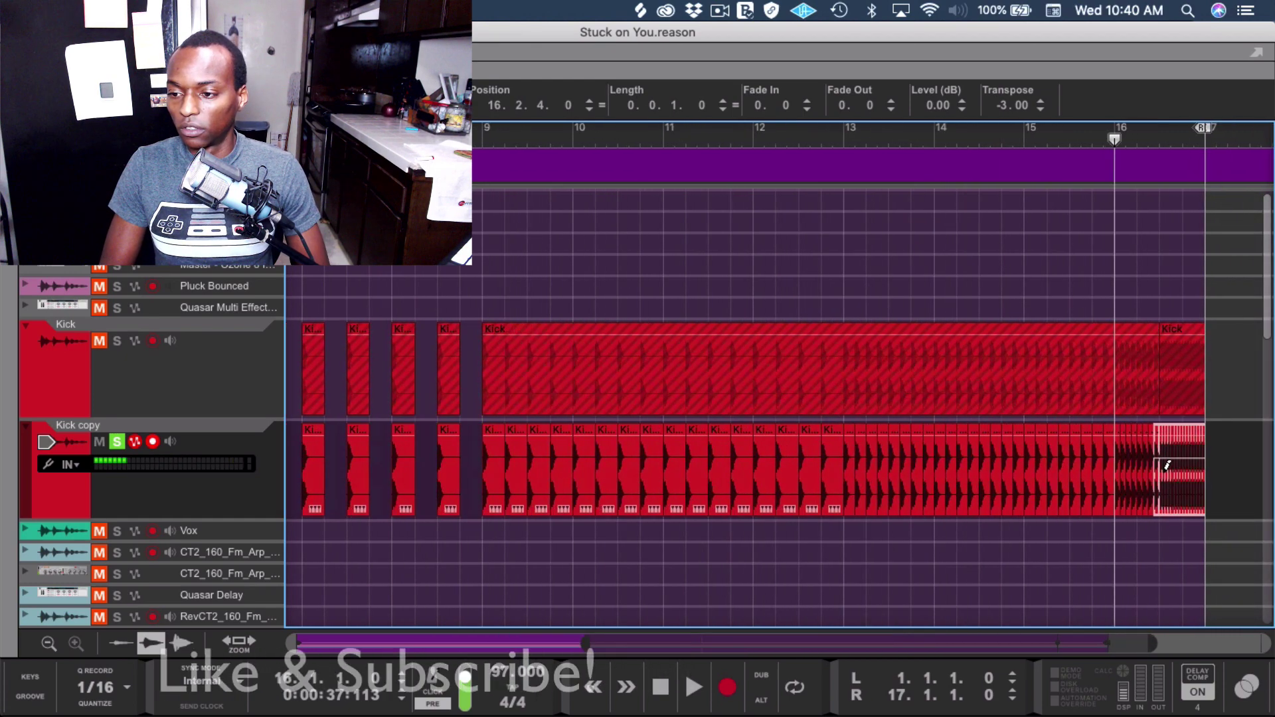
pyautogui.scroll(8, 1167, 465)
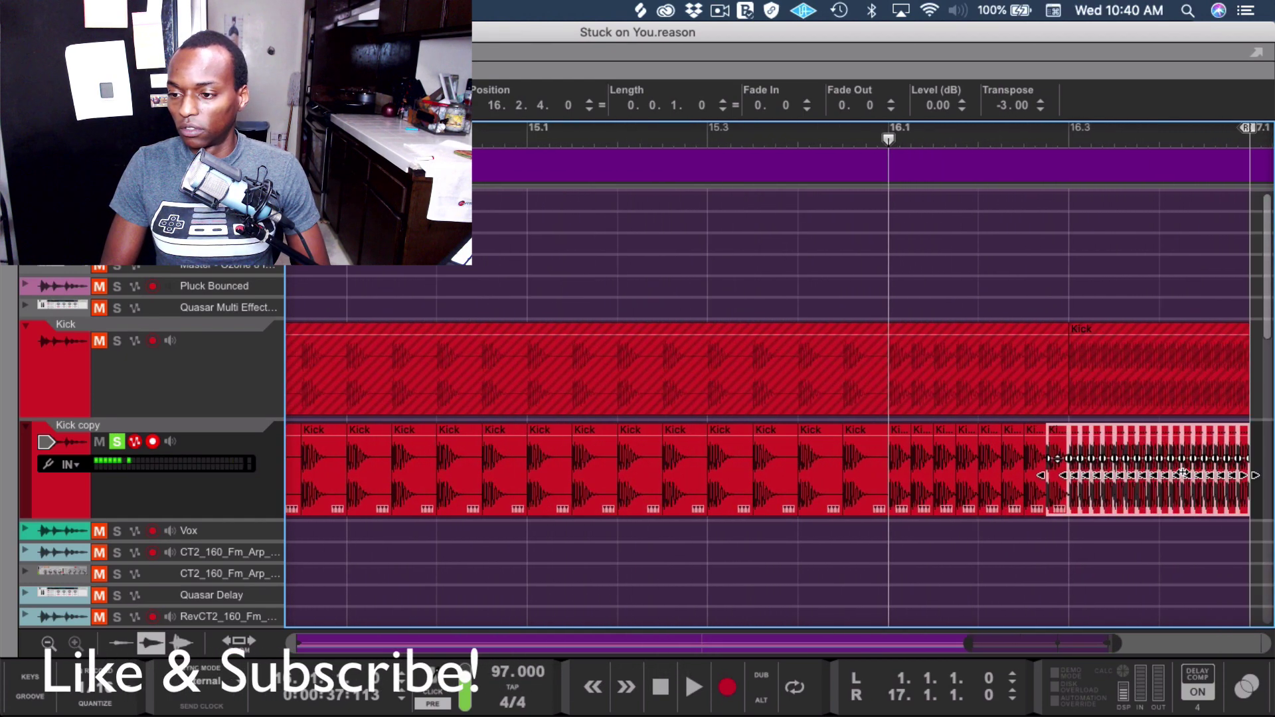
pyautogui.scroll(8, 1183, 472)
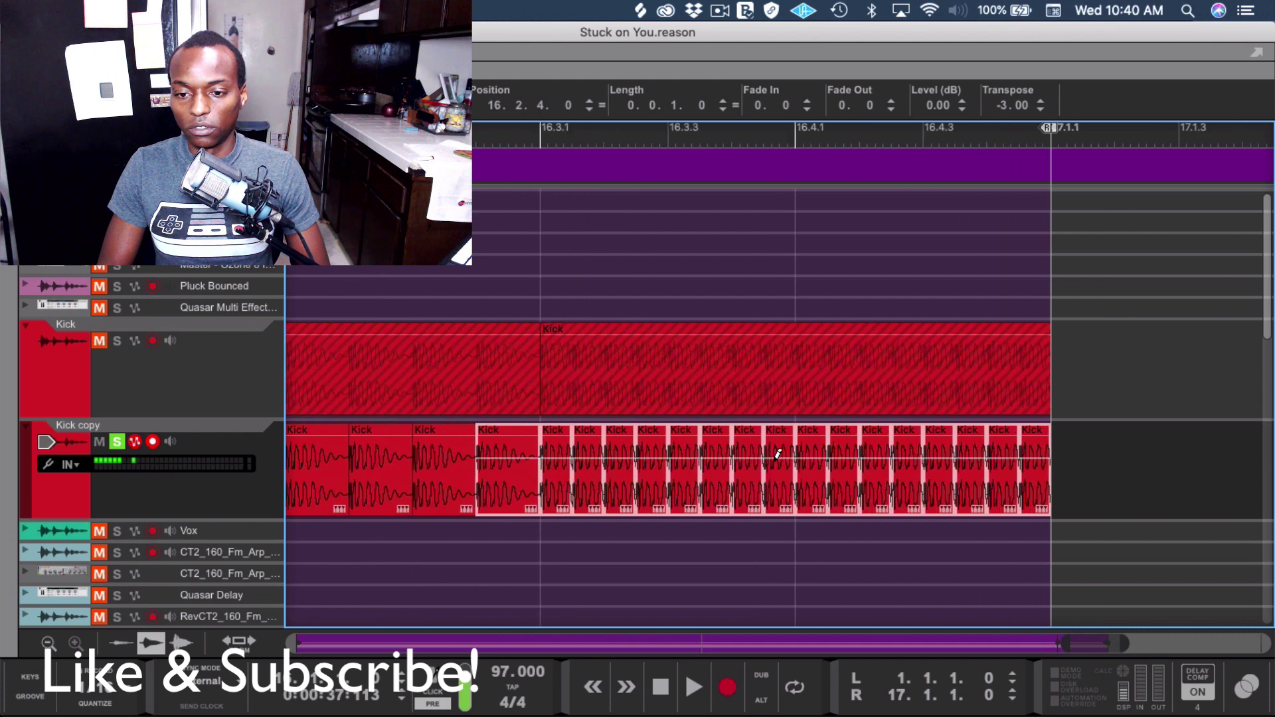
pyautogui.scroll(1, 778, 453)
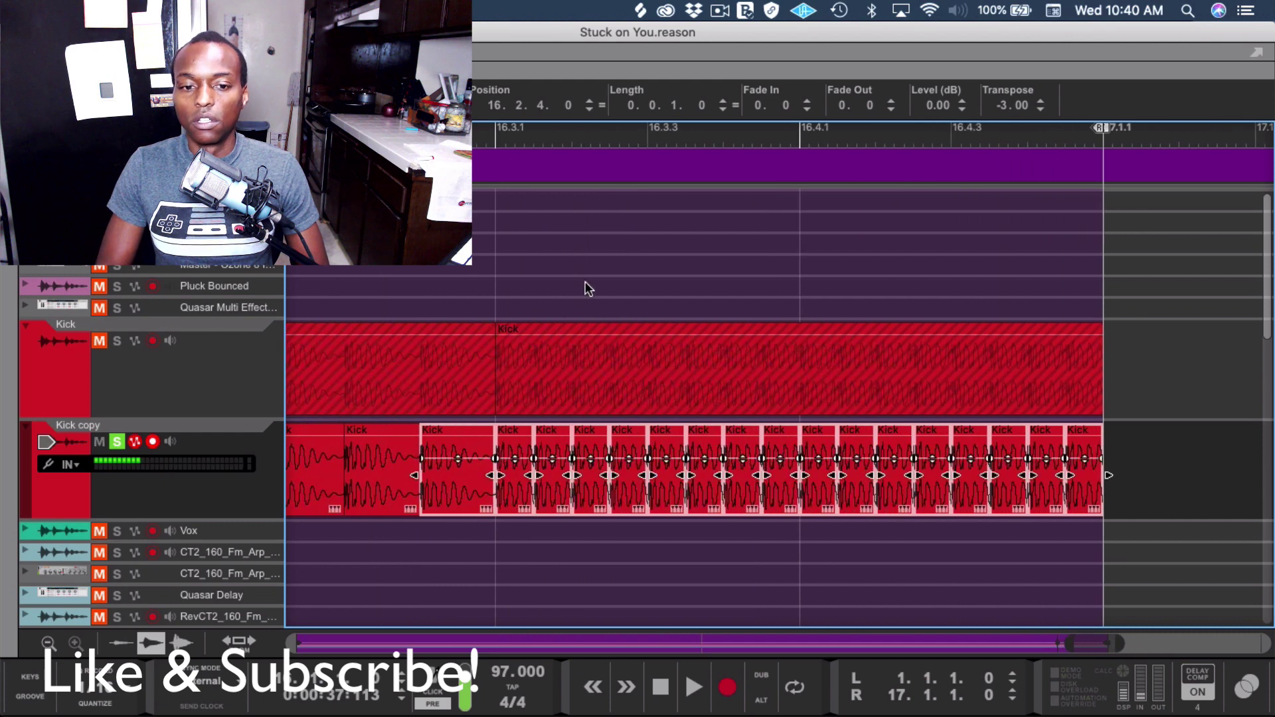
# - Set both the fade in and the fade out of the selected kick clips to 0.10 and audition the roll from 16.2.1.0
pyautogui.doubleClick(781, 117)
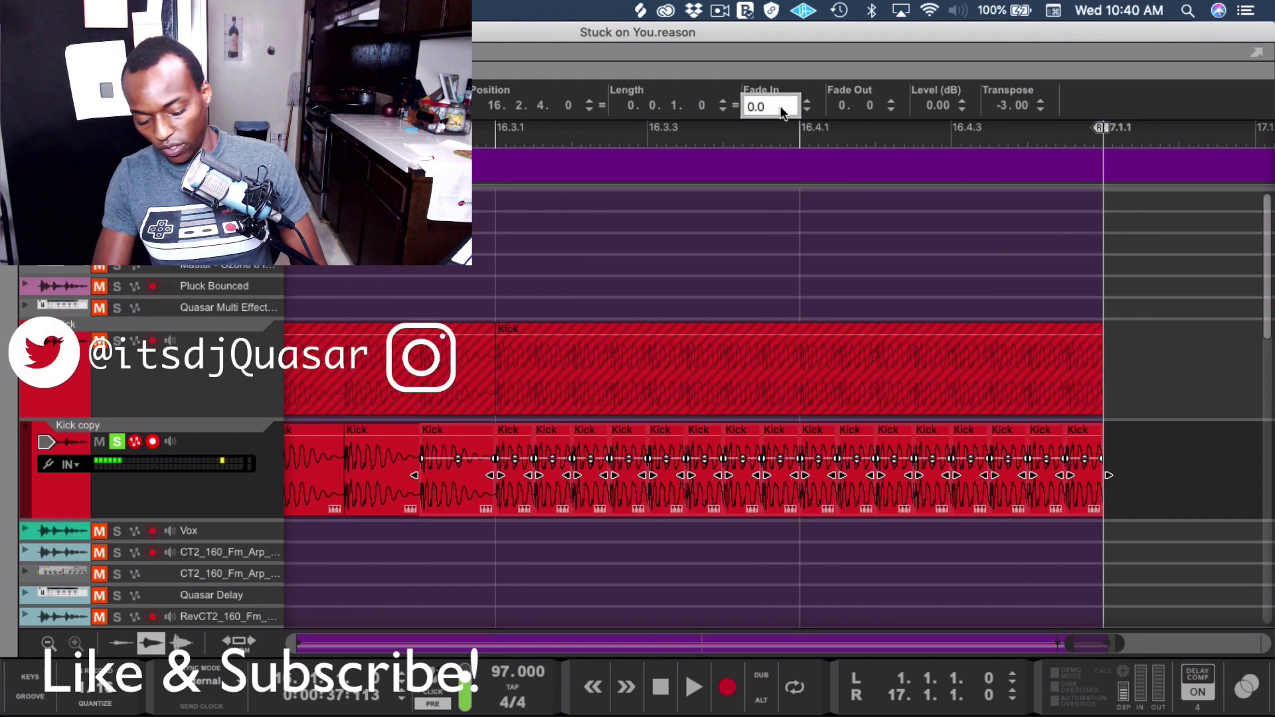
pyautogui.write('0.10')
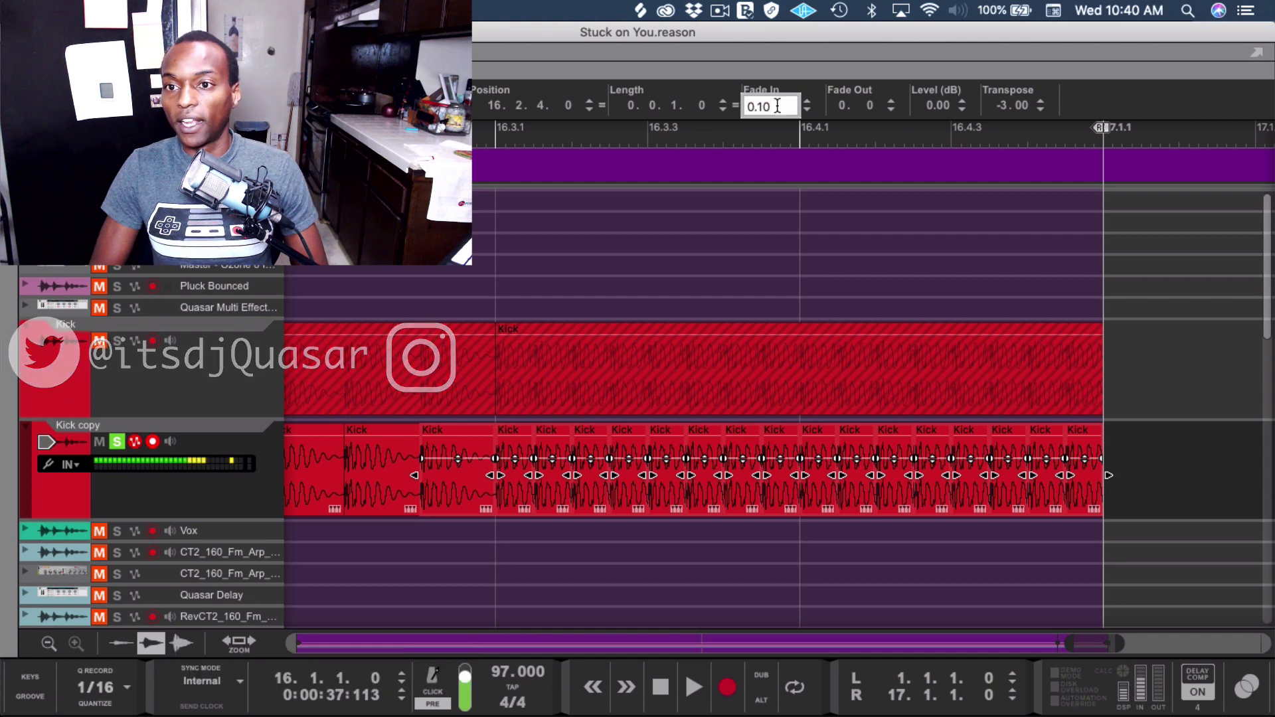
pyautogui.press('Return')
pyautogui.doubleClick(865, 108)
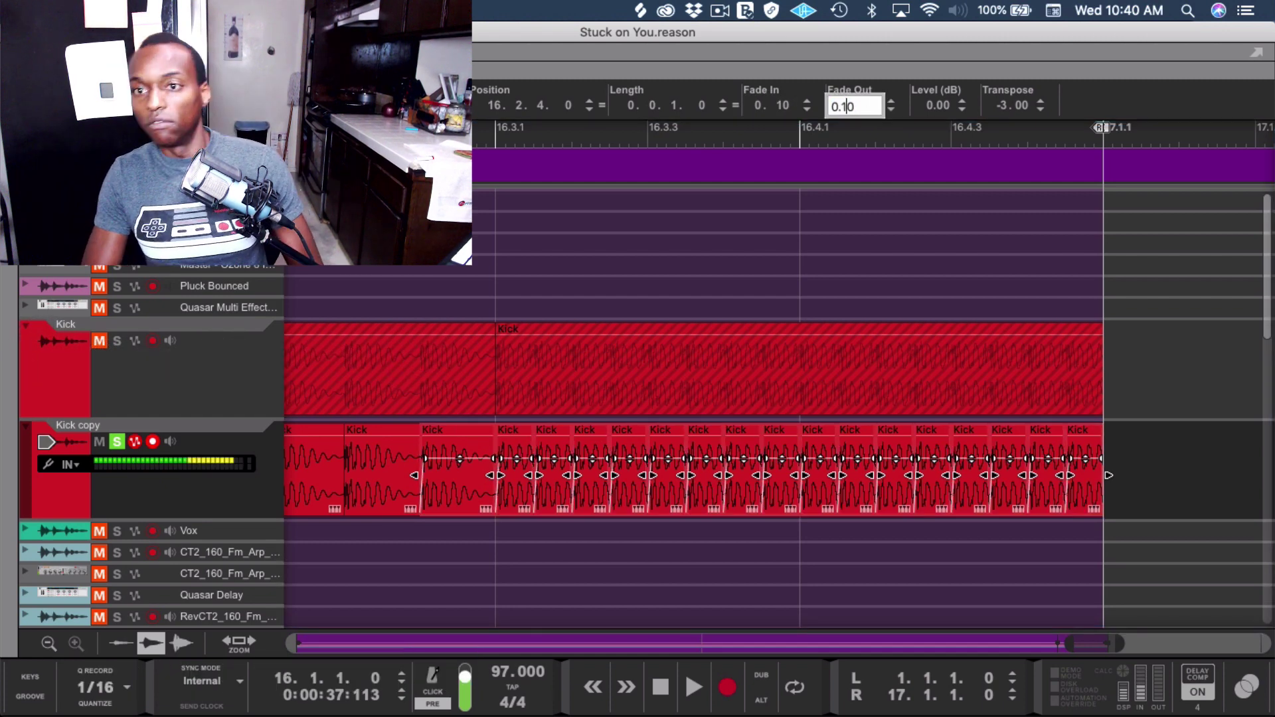
pyautogui.press('Return')
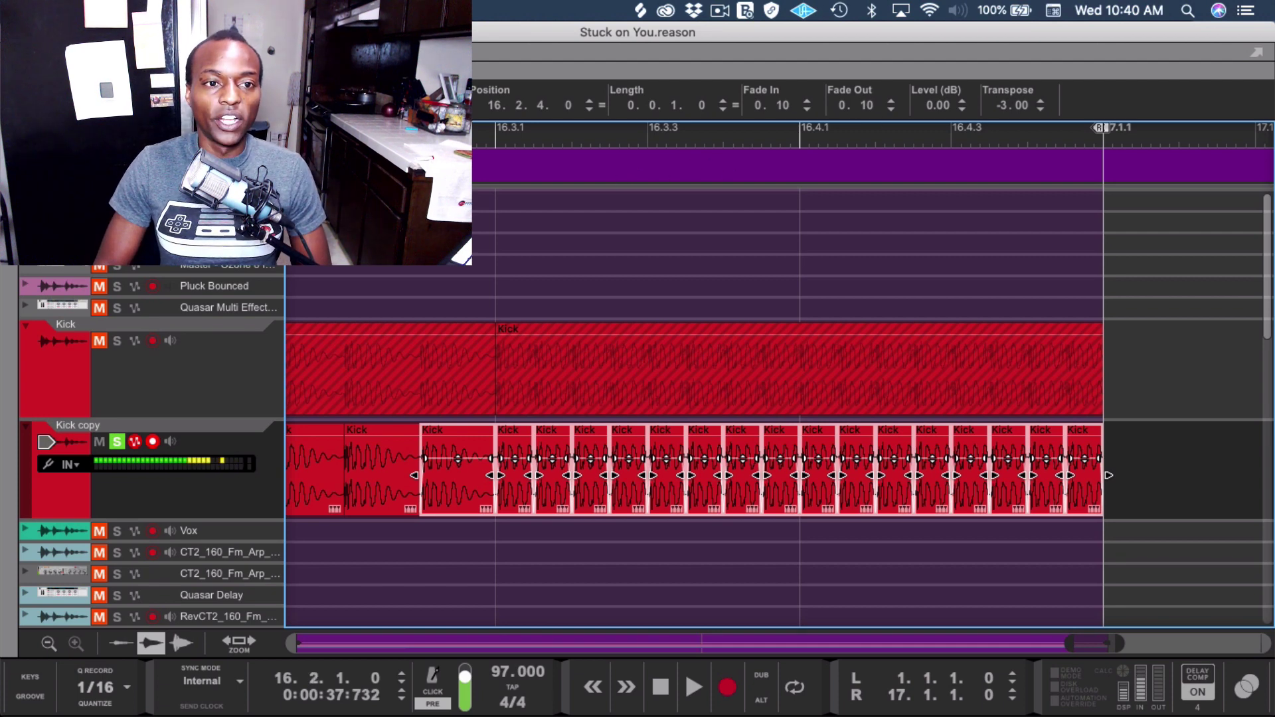
pyautogui.press('space')
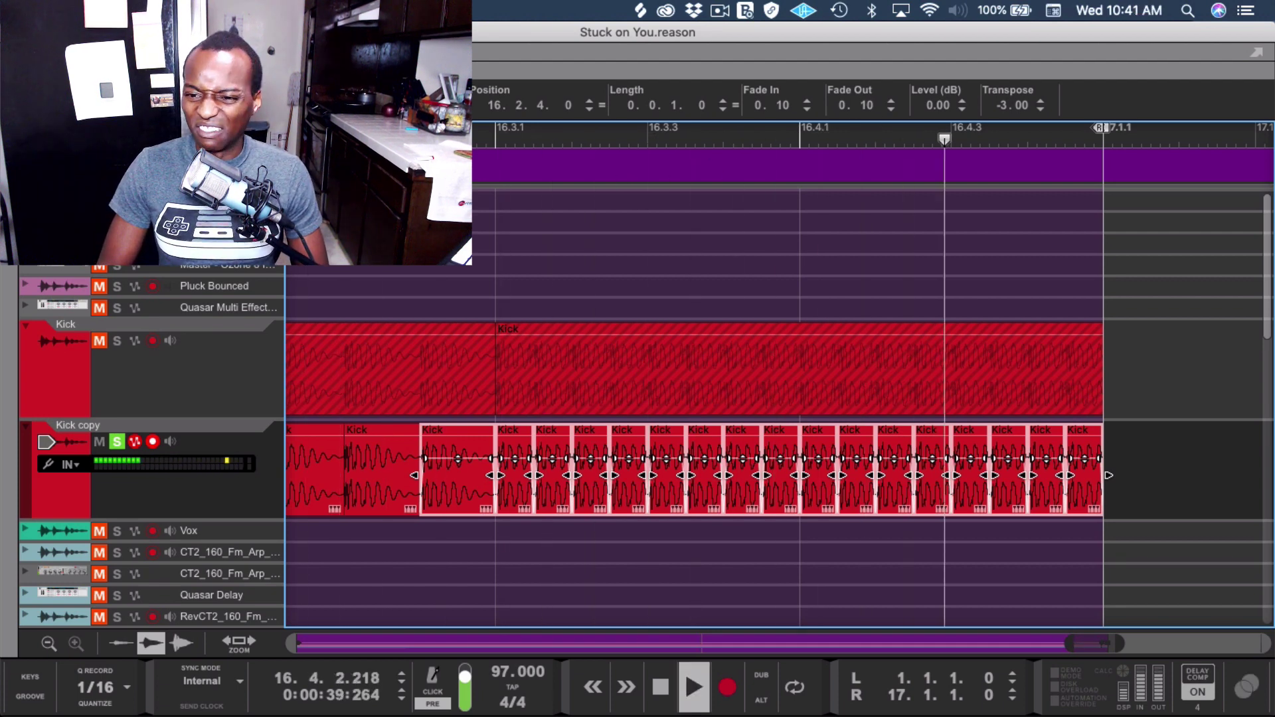
pyautogui.press('space')
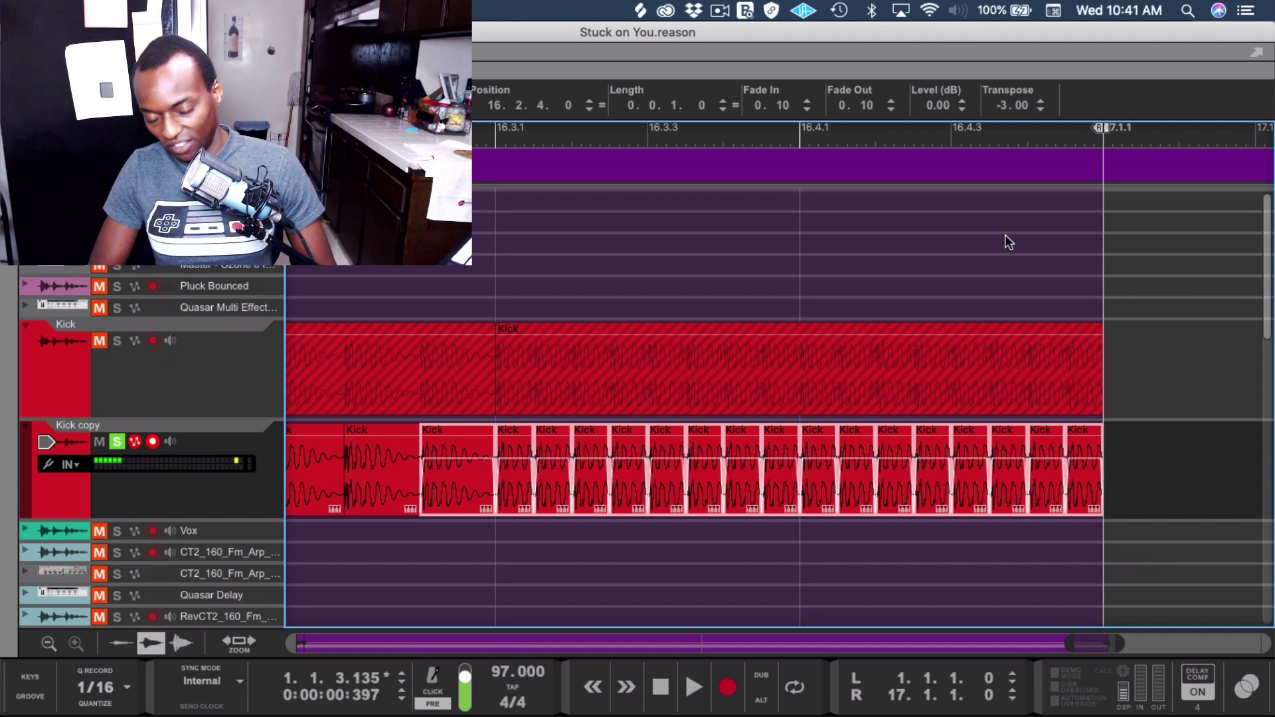
# - Audition the kick roll with its faded clips through to the end of the Bridge block
pyautogui.scroll(-6, 1007, 241)
pyautogui.click(488, 139)
pyautogui.press('space')
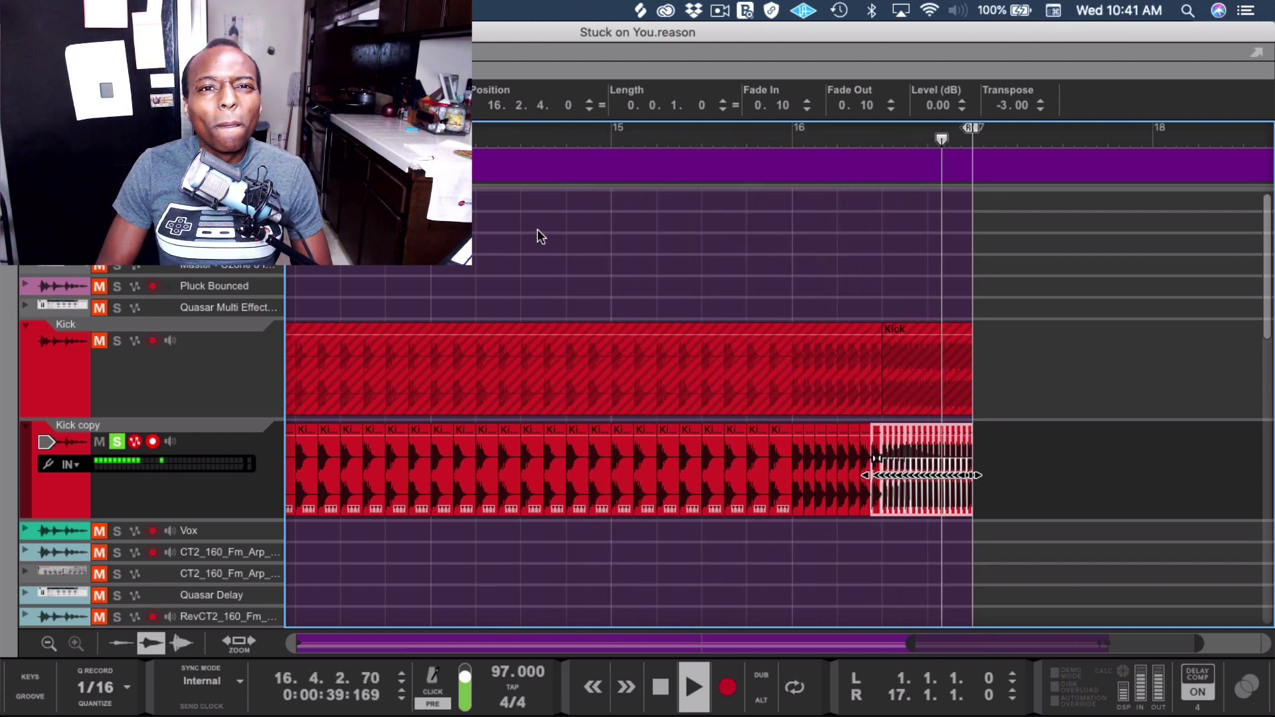
pyautogui.press('space')
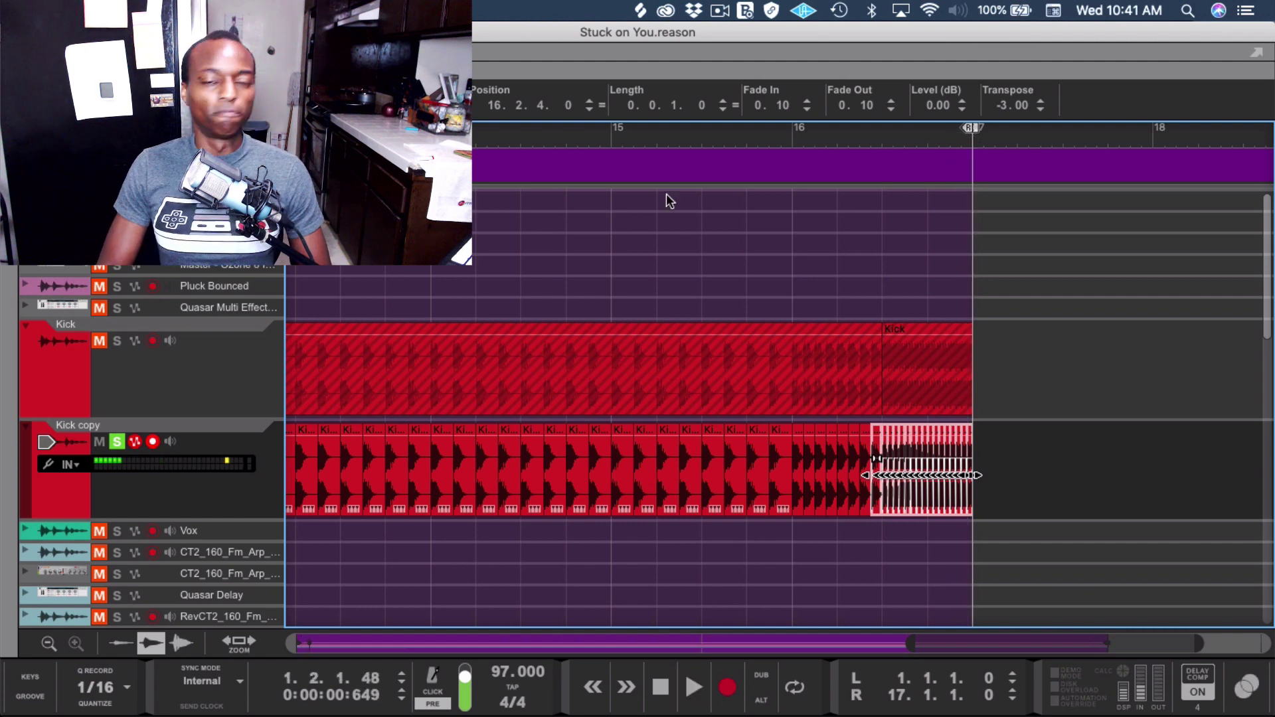
# - Undo the fade in and fade out on the selected kick clips from 16.2.4.0 onward
pyautogui.scroll(3, 950, 317)
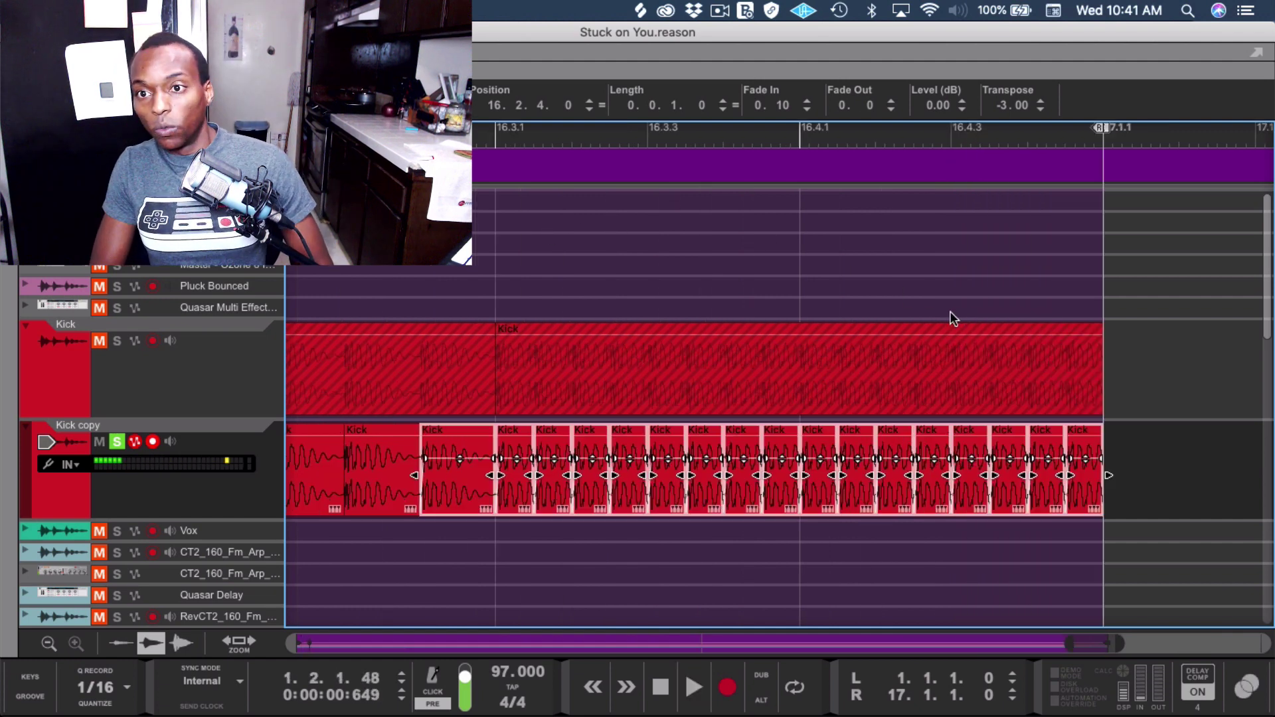
pyautogui.moveTo(531, 459)
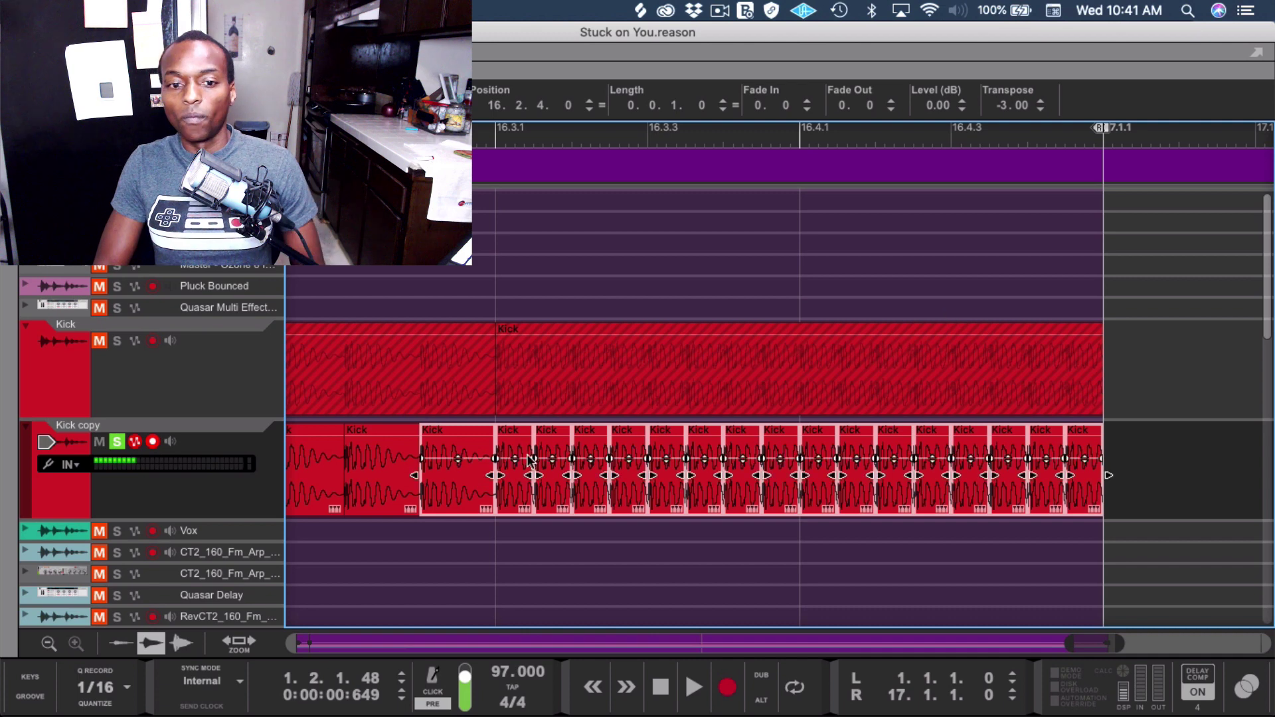
pyautogui.scroll(-5, 667, 428)
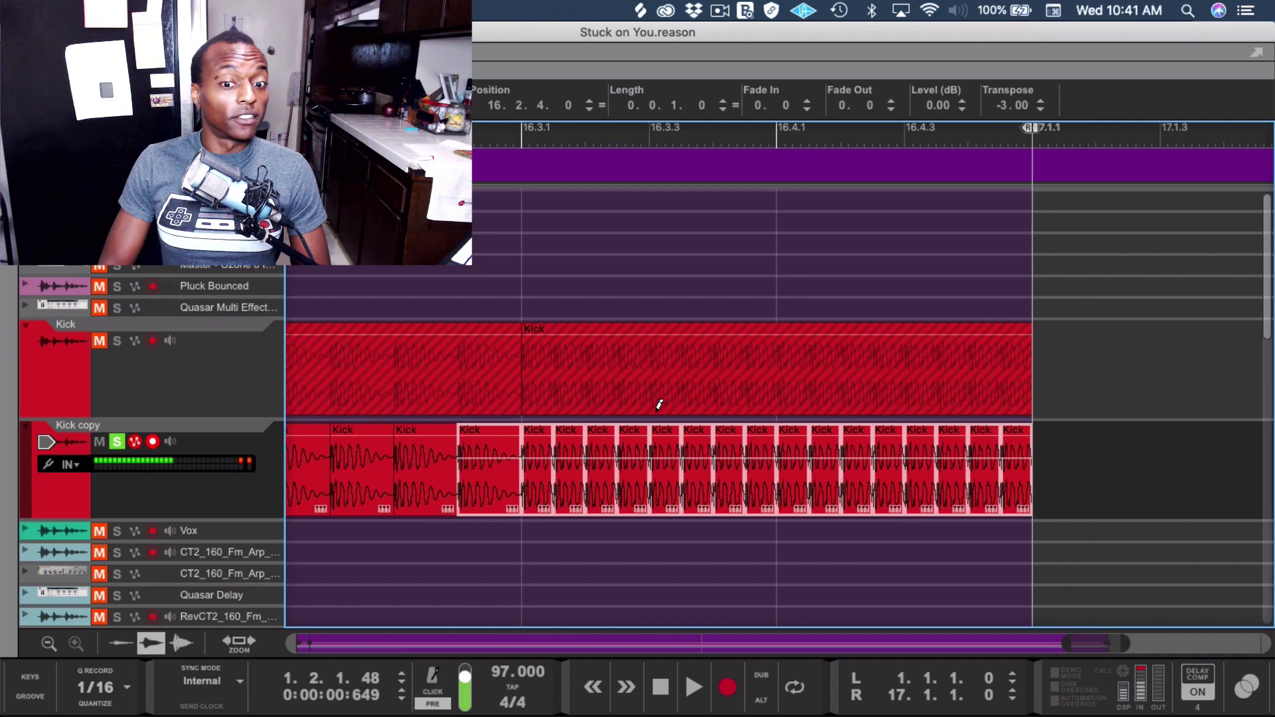
# - Select all Kick copy clips from 9.1.1.0 to the end of the Bridge block and join them into one clip
pyautogui.scroll(-5, 521, 432)
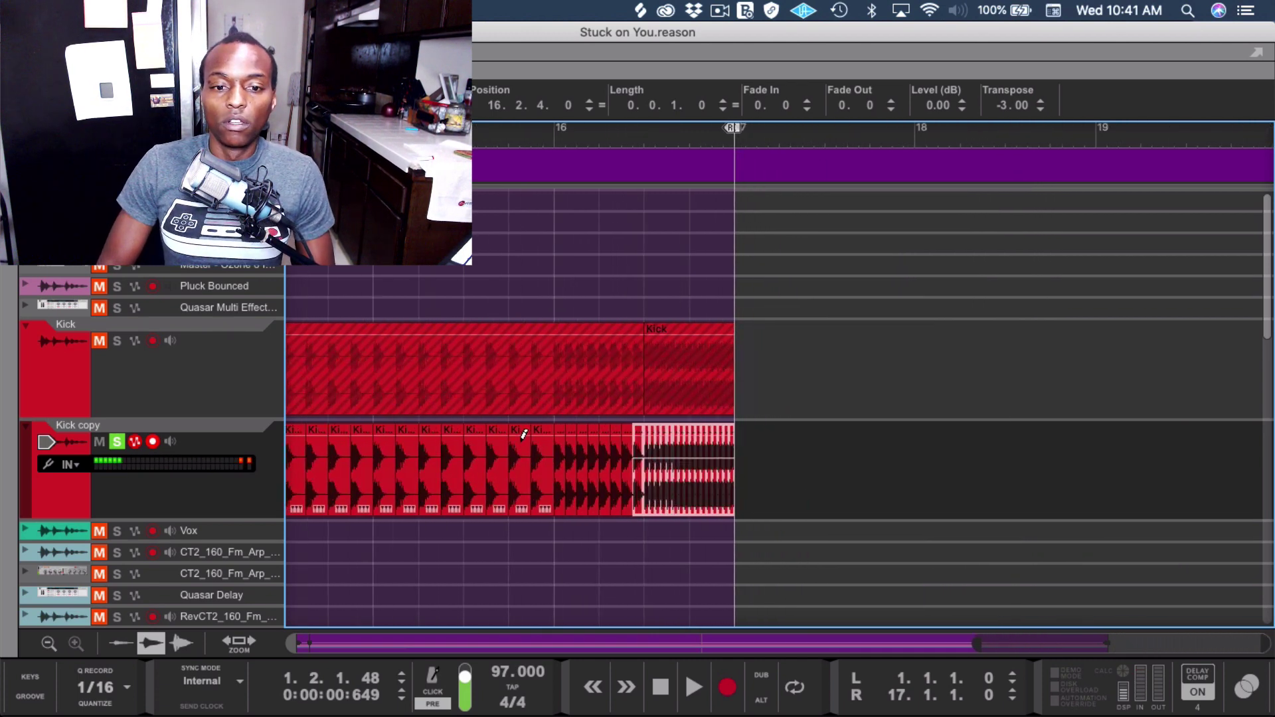
pyautogui.scroll(-6, 612, 401)
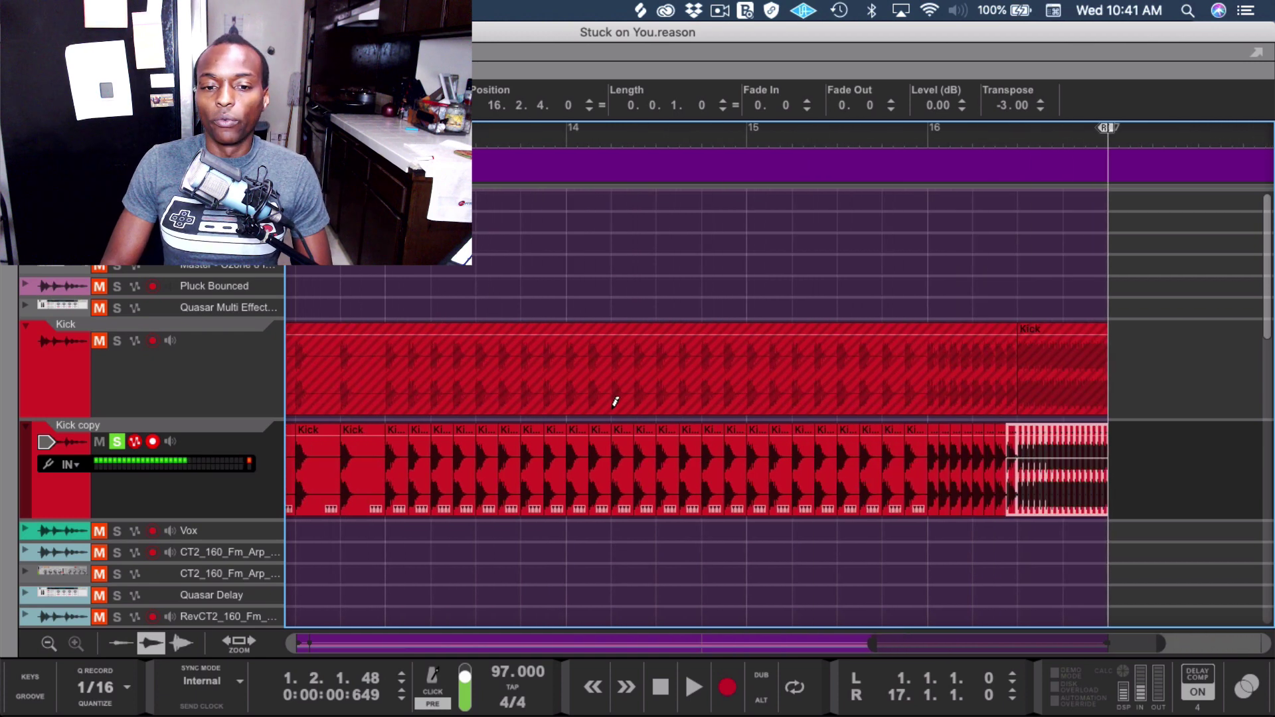
pyautogui.scroll(-2, 614, 401)
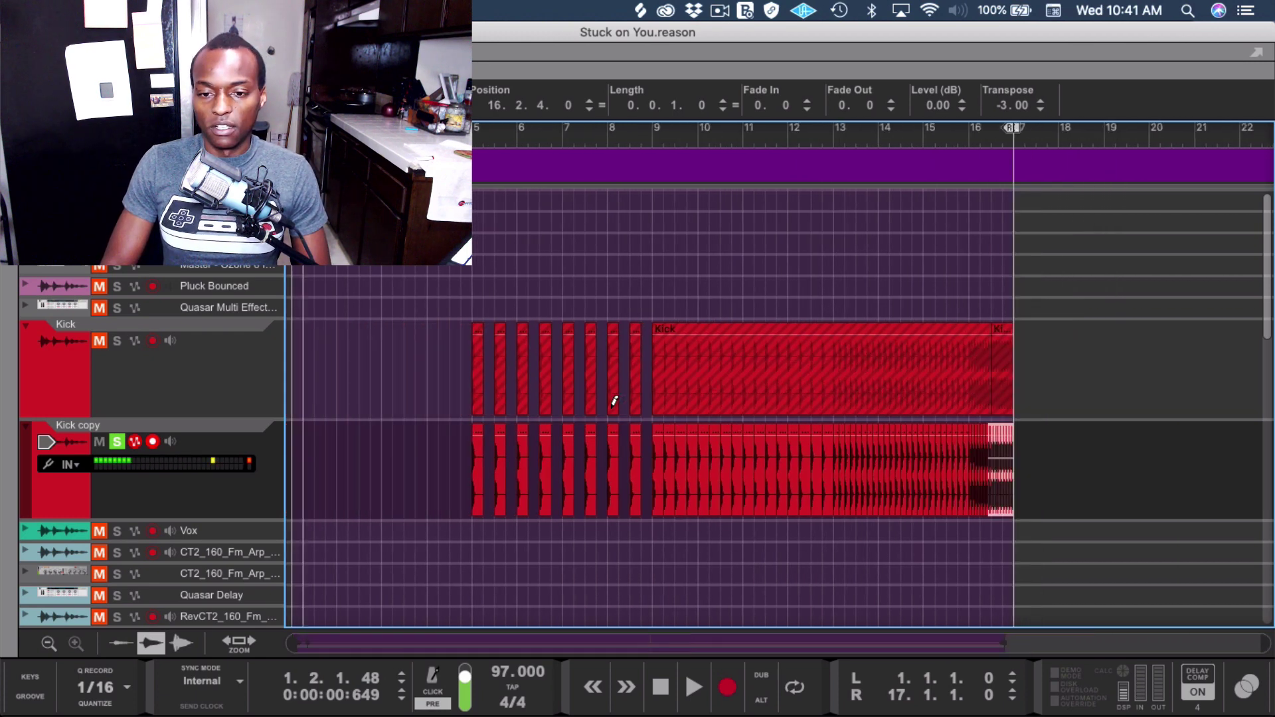
pyautogui.moveTo(902, 448); pyautogui.dragTo(649, 441)
pyautogui.moveTo(512, 445); pyautogui.dragTo(651, 468)
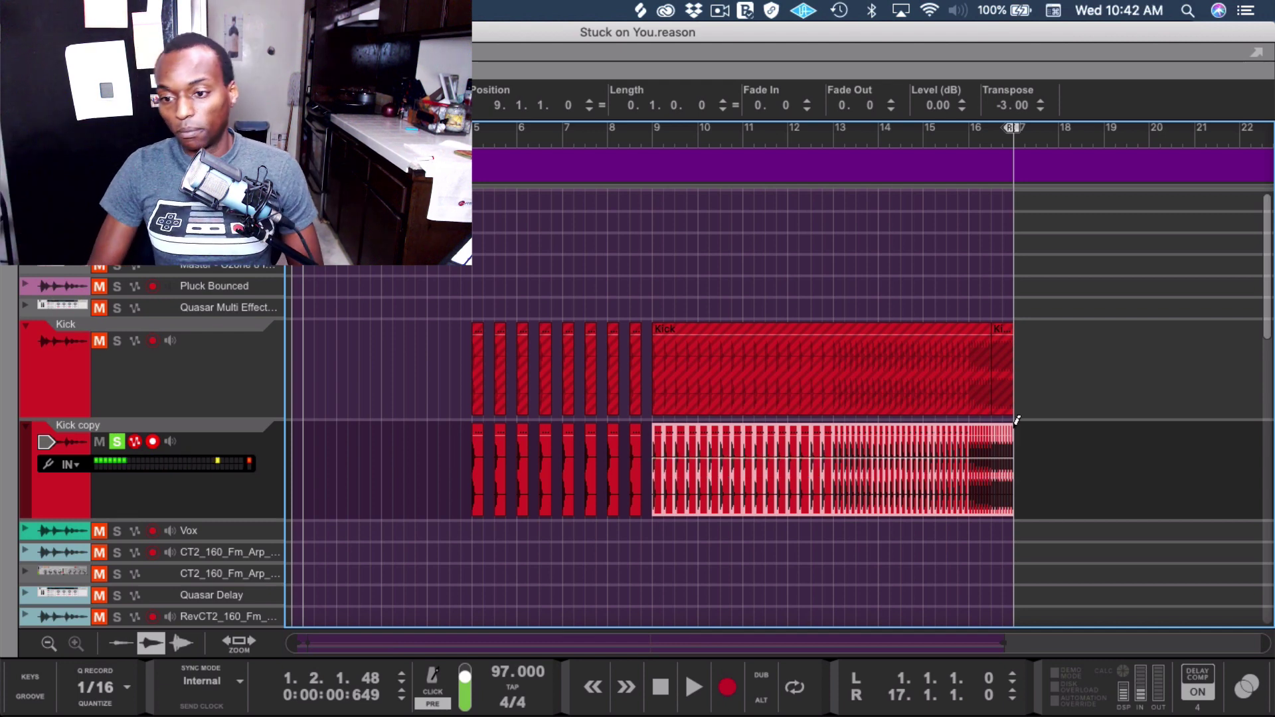
pyautogui.press('super+j')
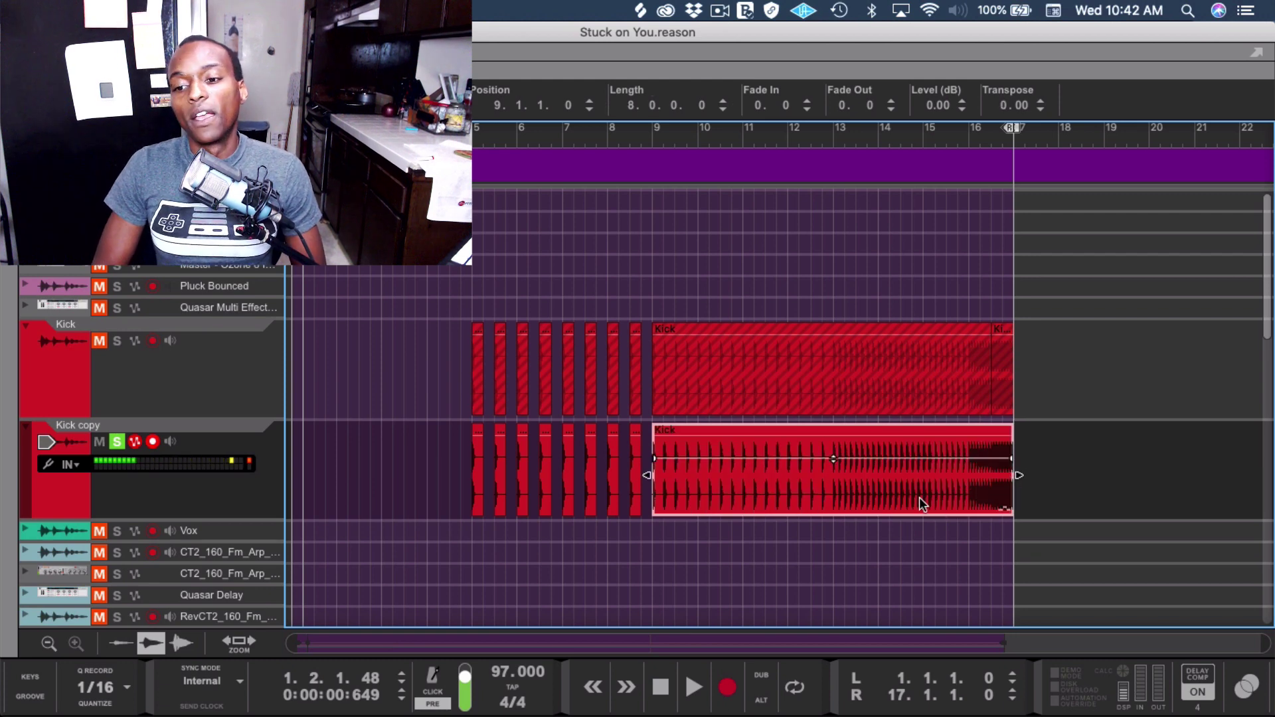
# - Open the joined kick clip in Comp Edit and examine its staggered takes and the short crossfades at the cuts
pyautogui.doubleClick(919, 497)
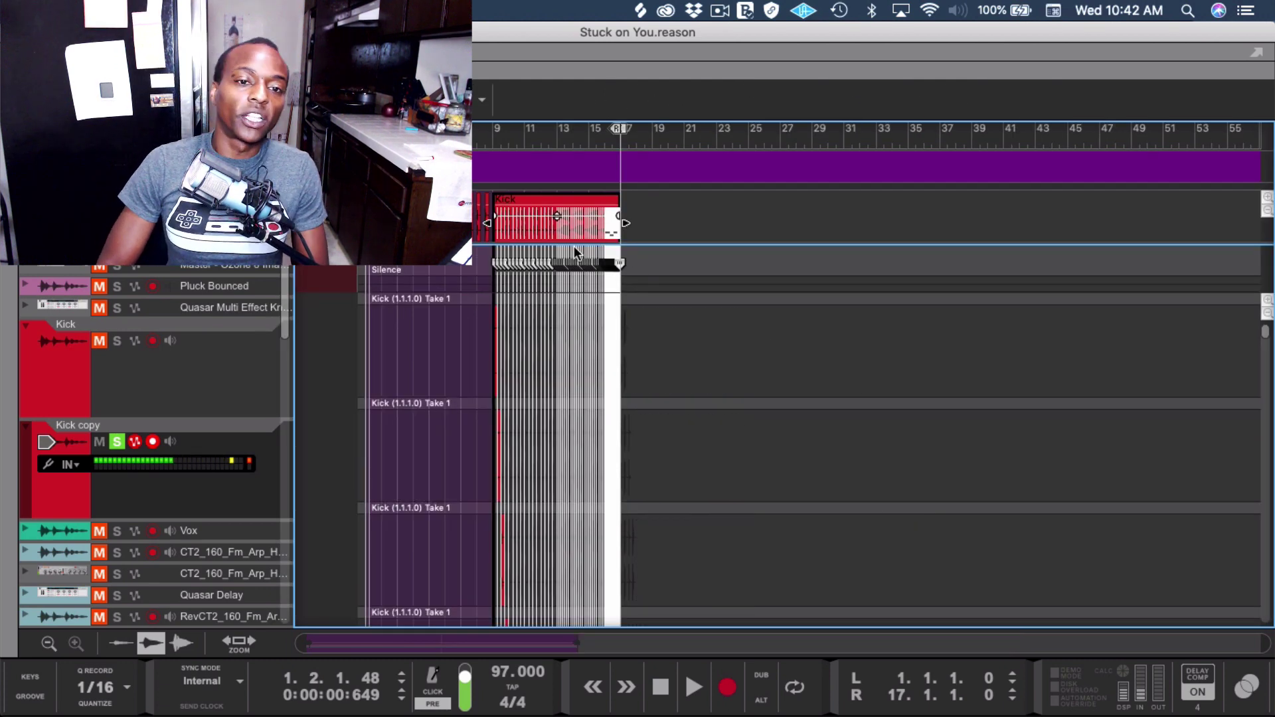
pyautogui.scroll(10, 657, 250)
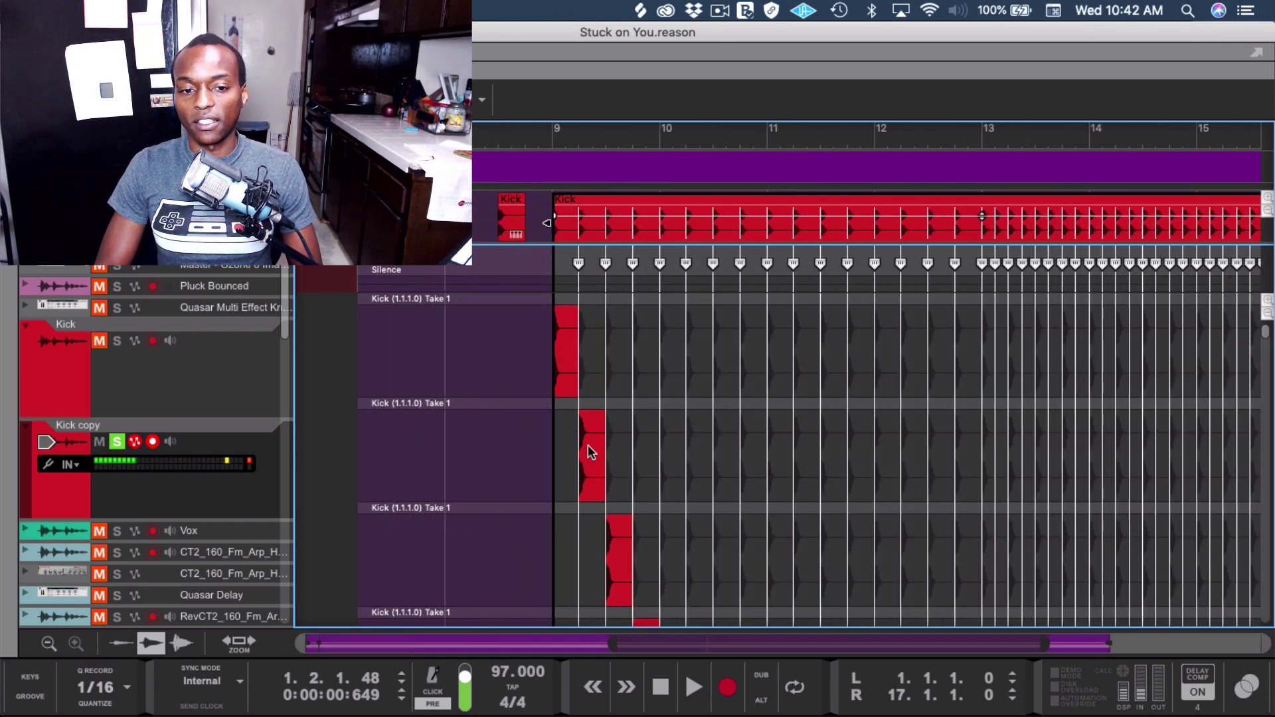
pyautogui.scroll(-5, 749, 406)
pyautogui.scroll(-20, 751, 428)
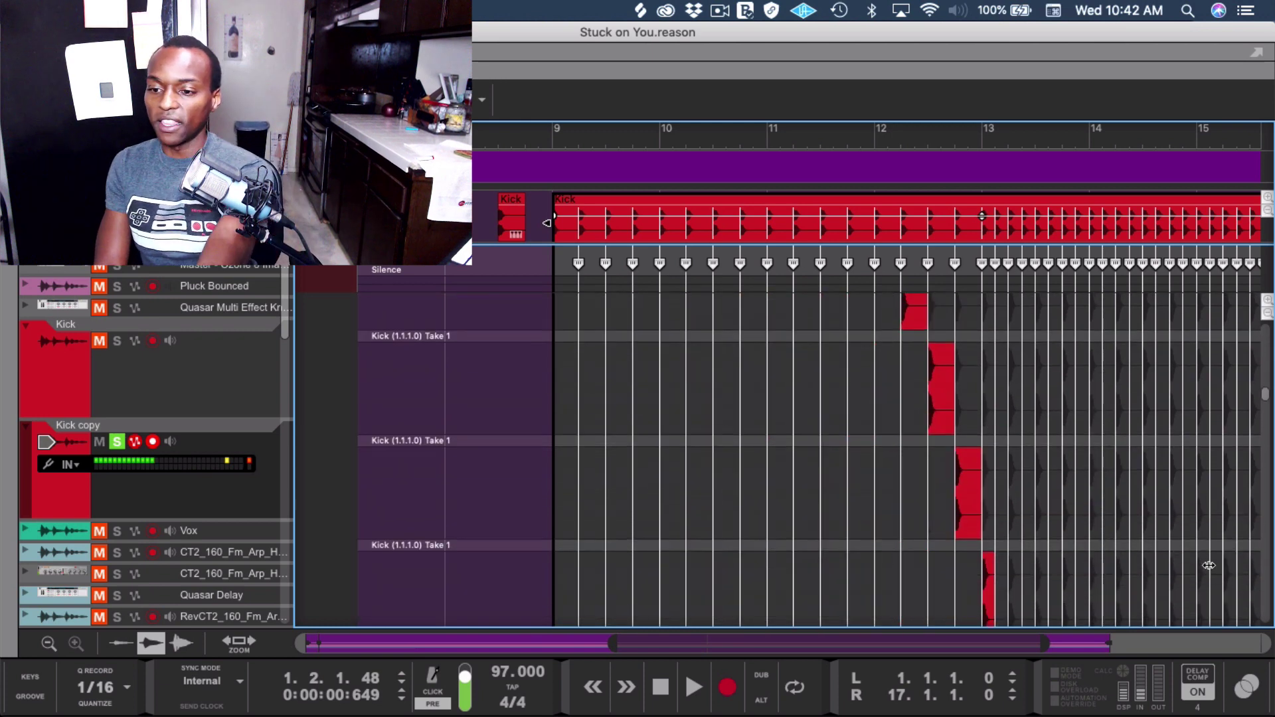
pyautogui.scroll(-5, 1152, 542)
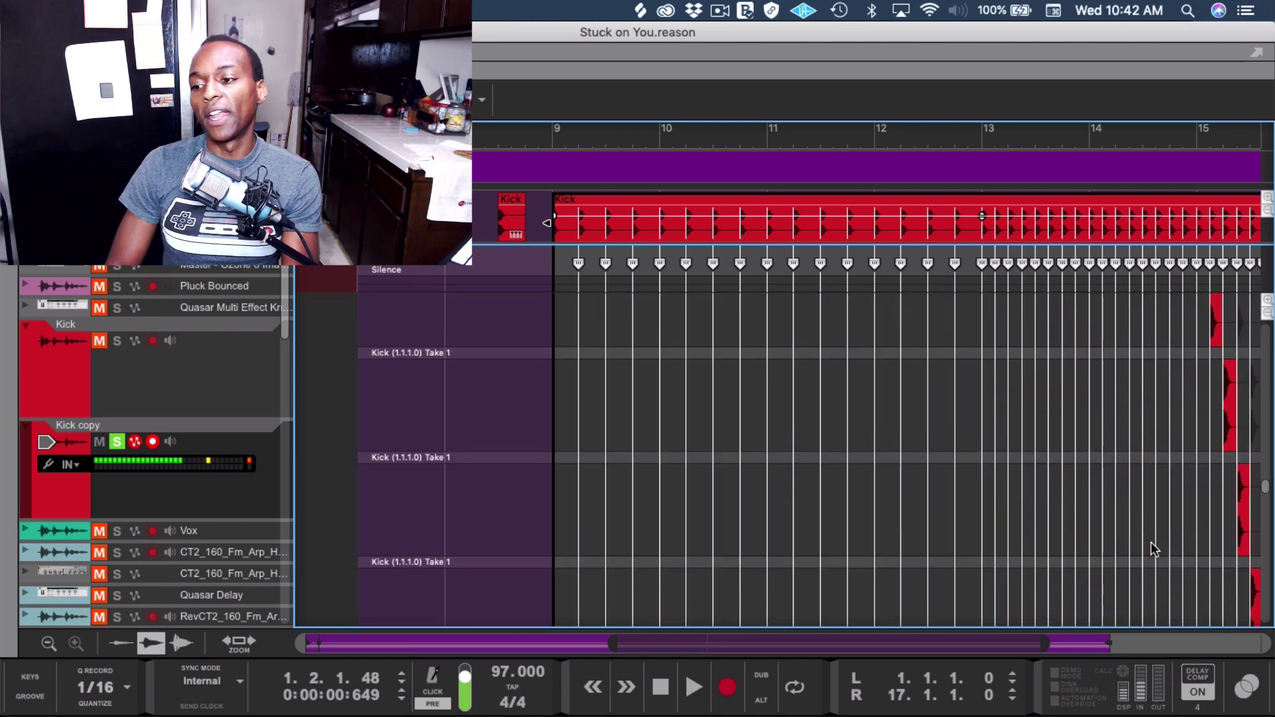
pyautogui.scroll(-2, 1150, 542)
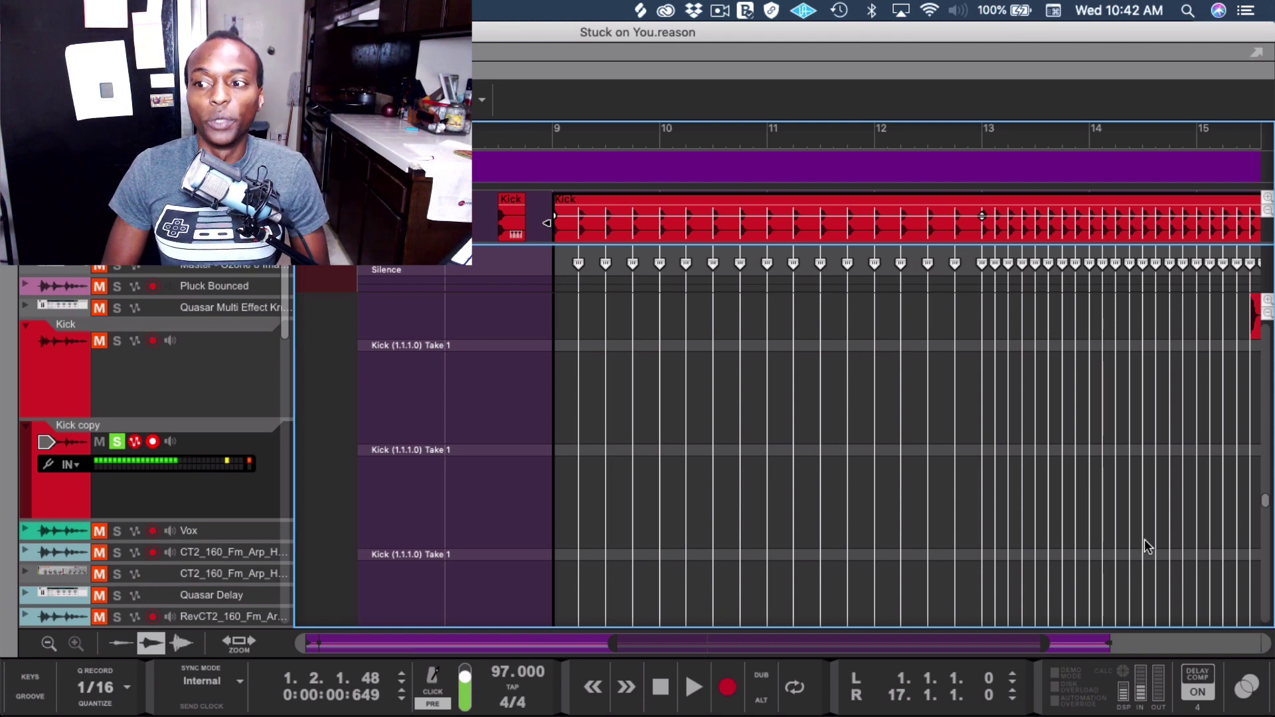
pyautogui.scroll(3, 1144, 540)
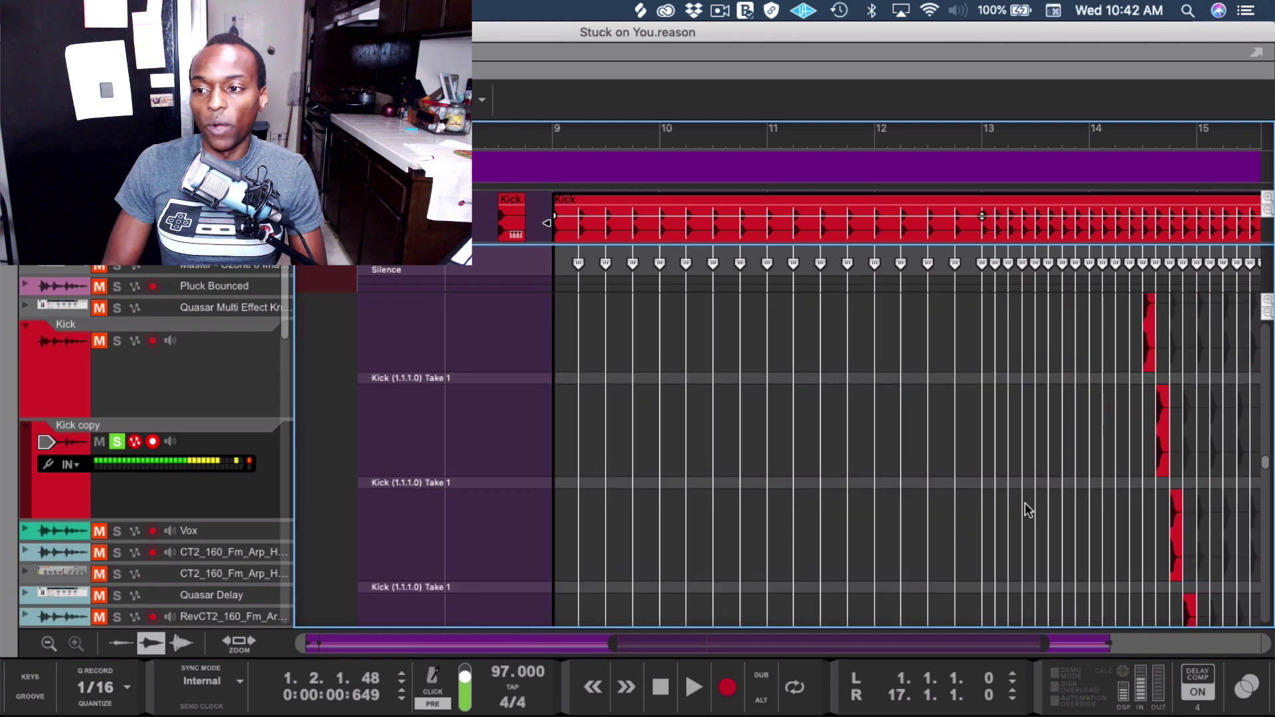
pyautogui.scroll(5, 1028, 510)
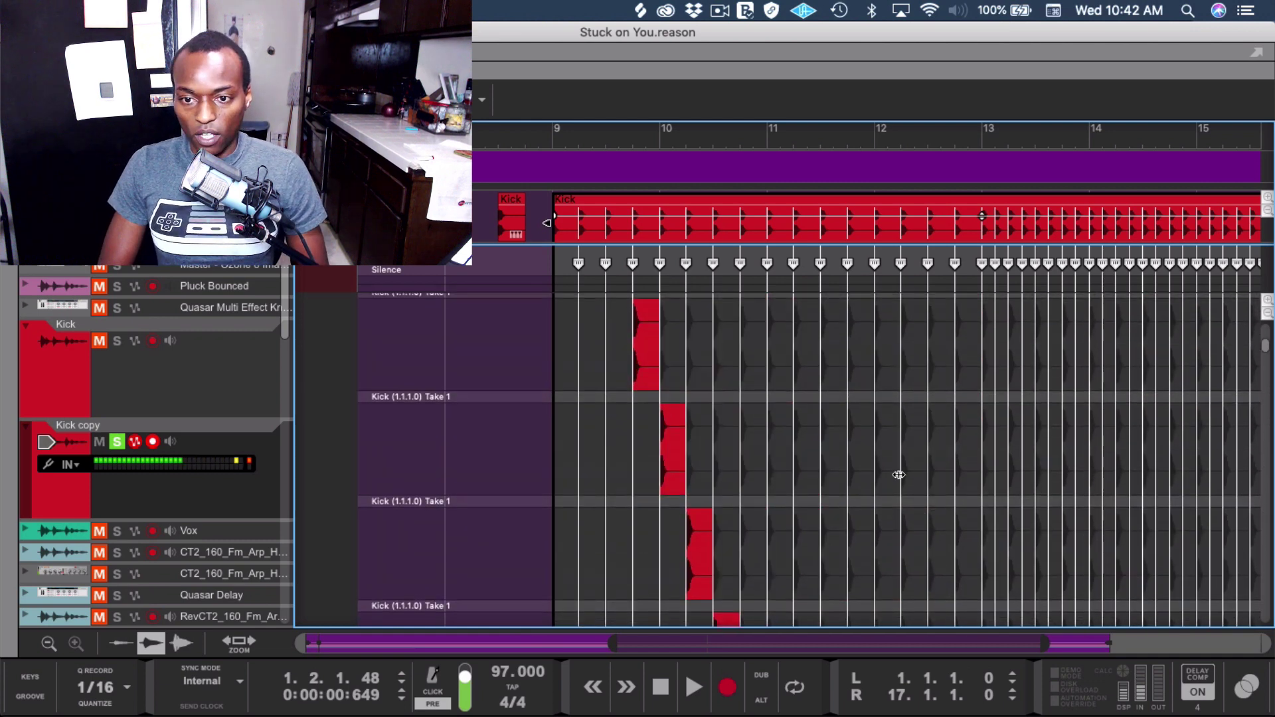
pyautogui.scroll(3, 899, 475)
pyautogui.scroll(-5, 843, 390)
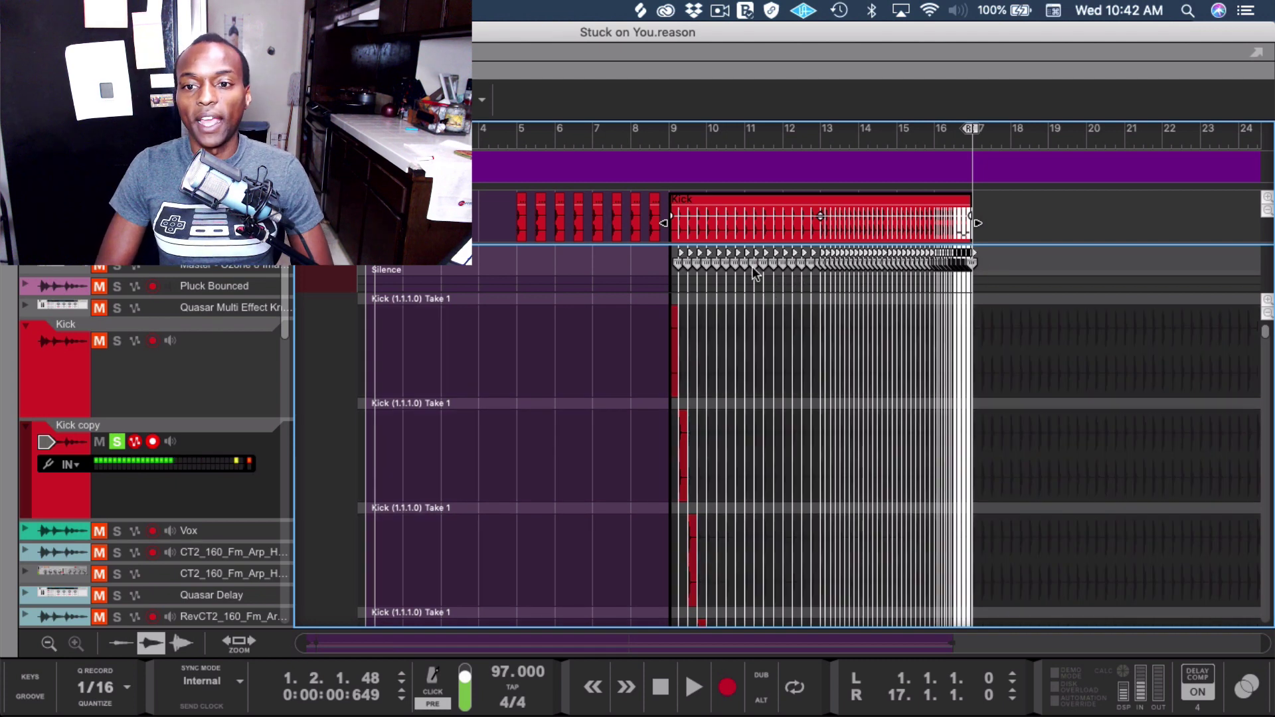
pyautogui.scroll(10, 680, 278)
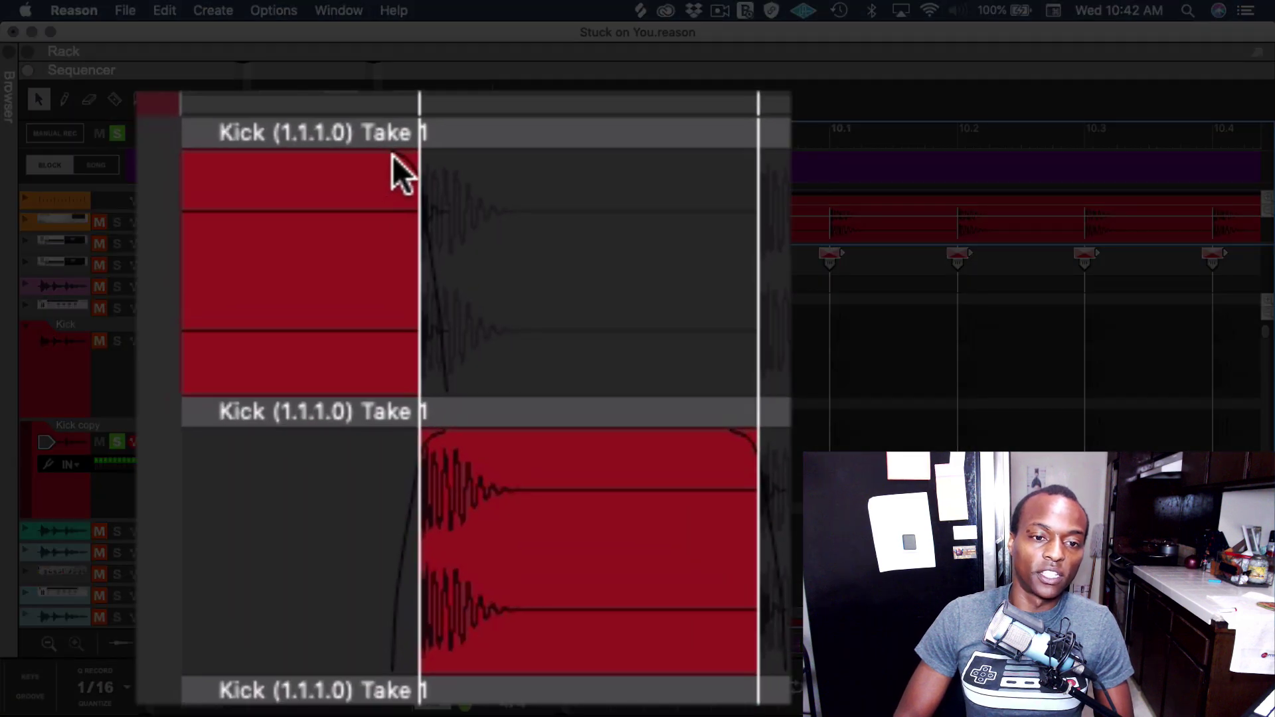
pyautogui.moveTo(397, 154); pyautogui.dragTo(405, 162)
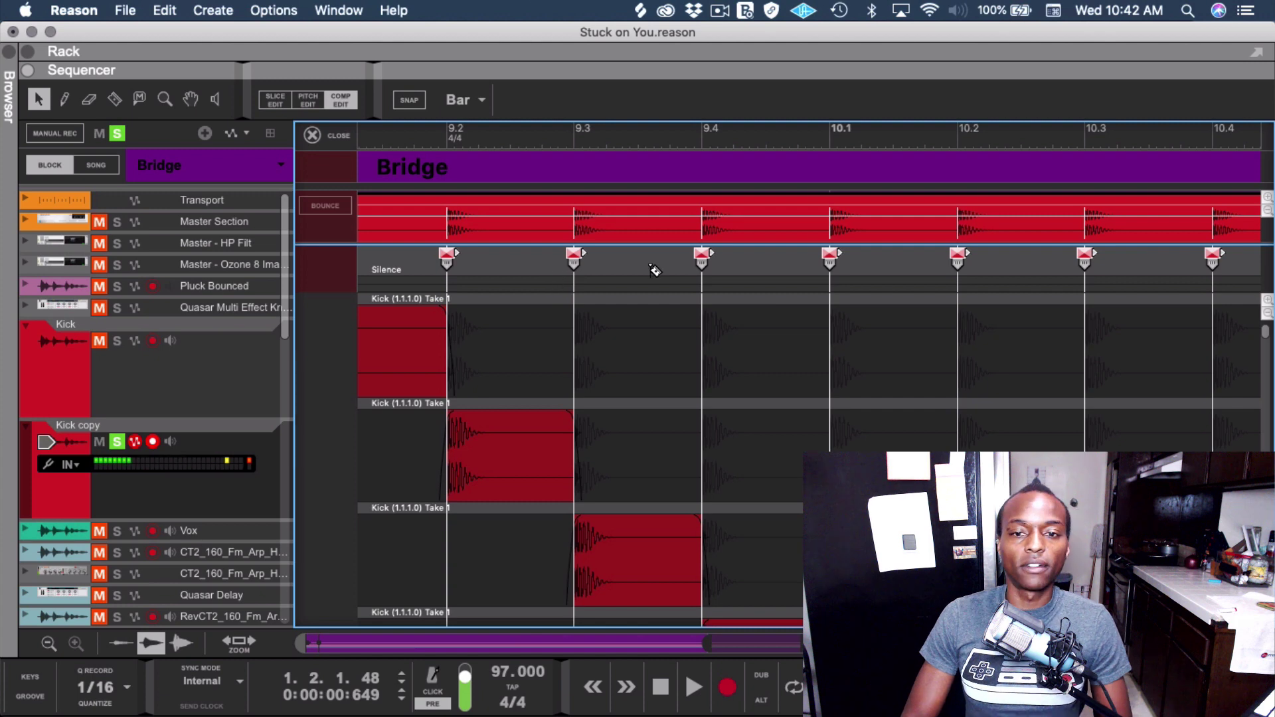
# - Audition the comped kick roll from bar 9 to the block's end and close the comp editor
pyautogui.scroll(-10, 655, 270)
pyautogui.scroll(-6, 667, 269)
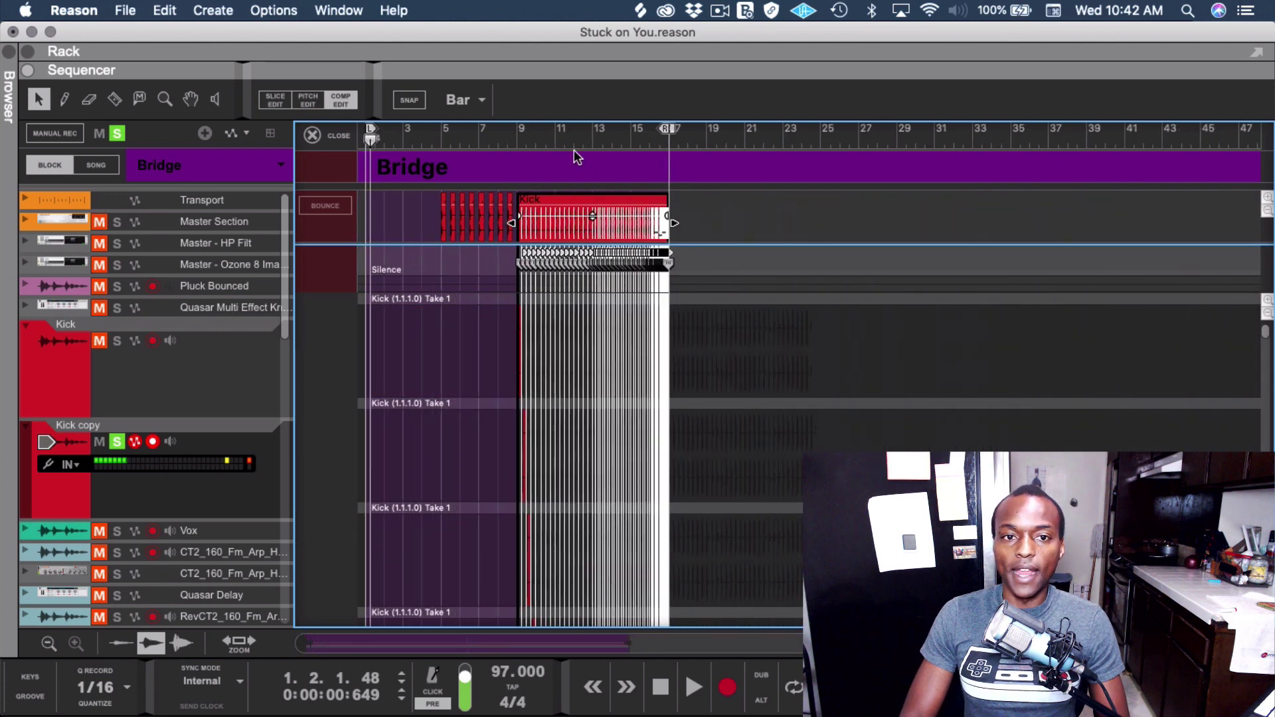
pyautogui.click(516, 137)
pyautogui.press('space')
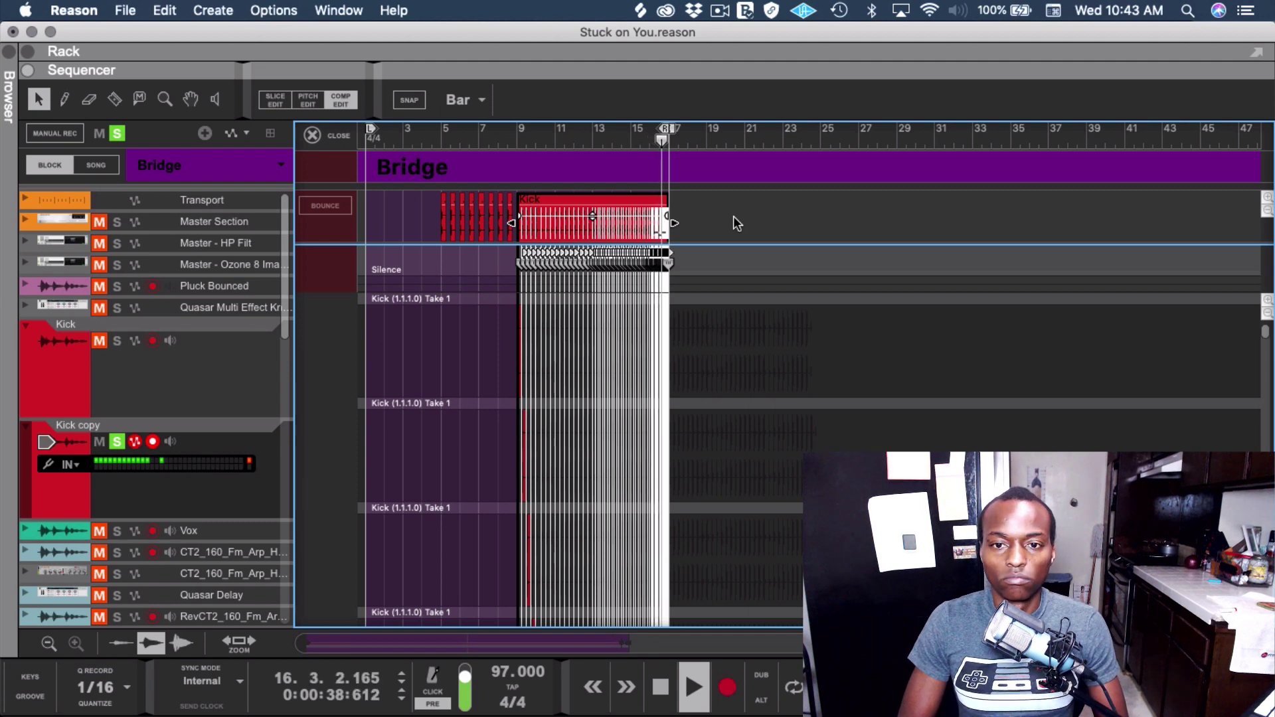
pyautogui.press('space')
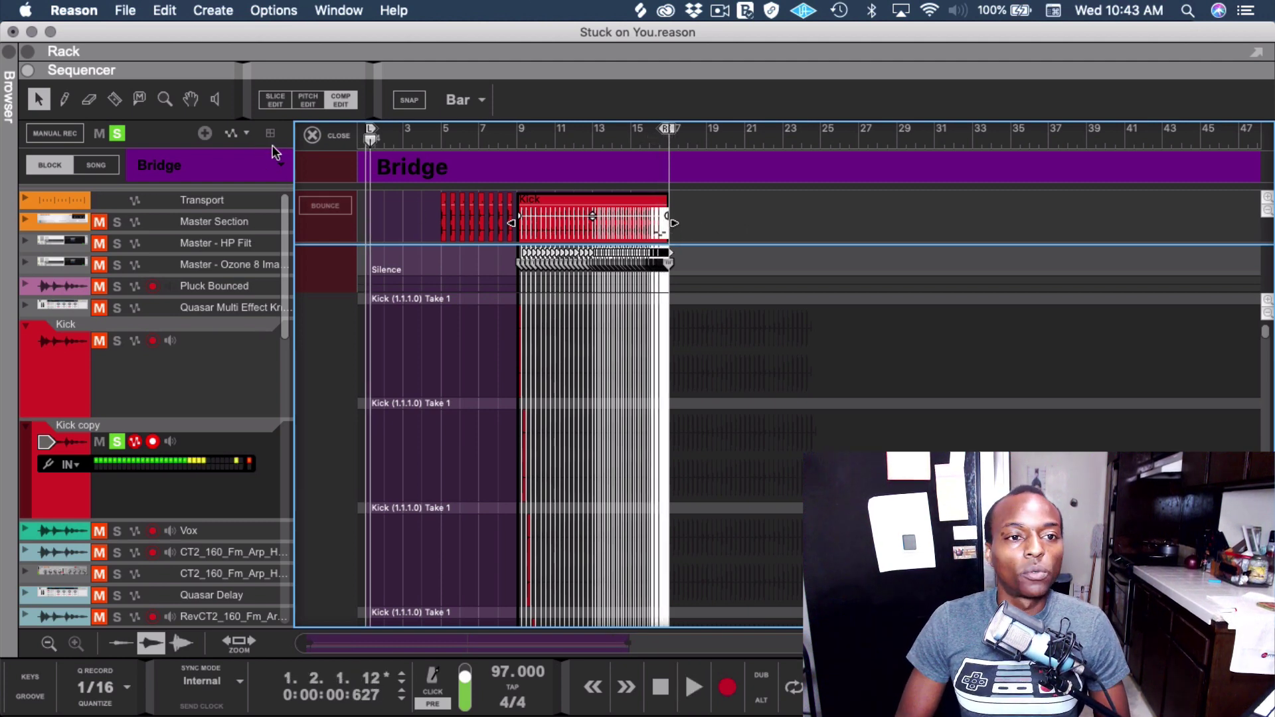
pyautogui.click(313, 133)
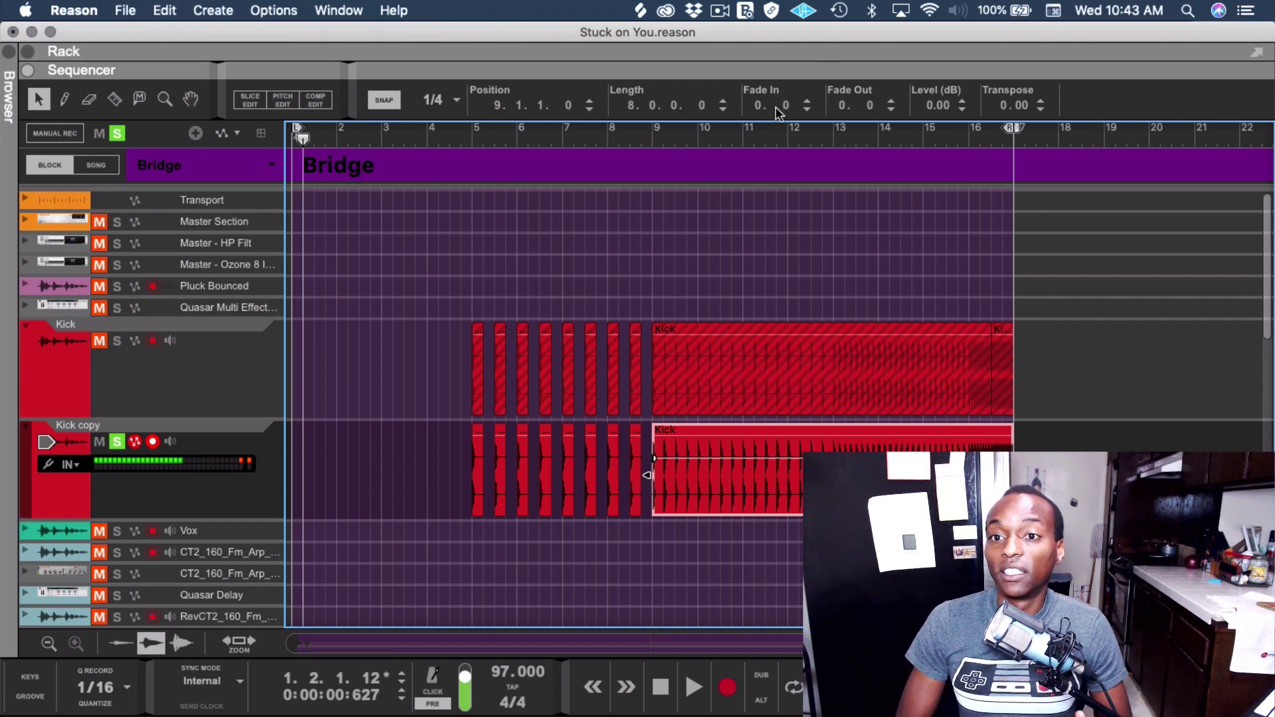
# - Audition the ending of the joined kick clip from 15.4.1.0
pyautogui.click(957, 133)
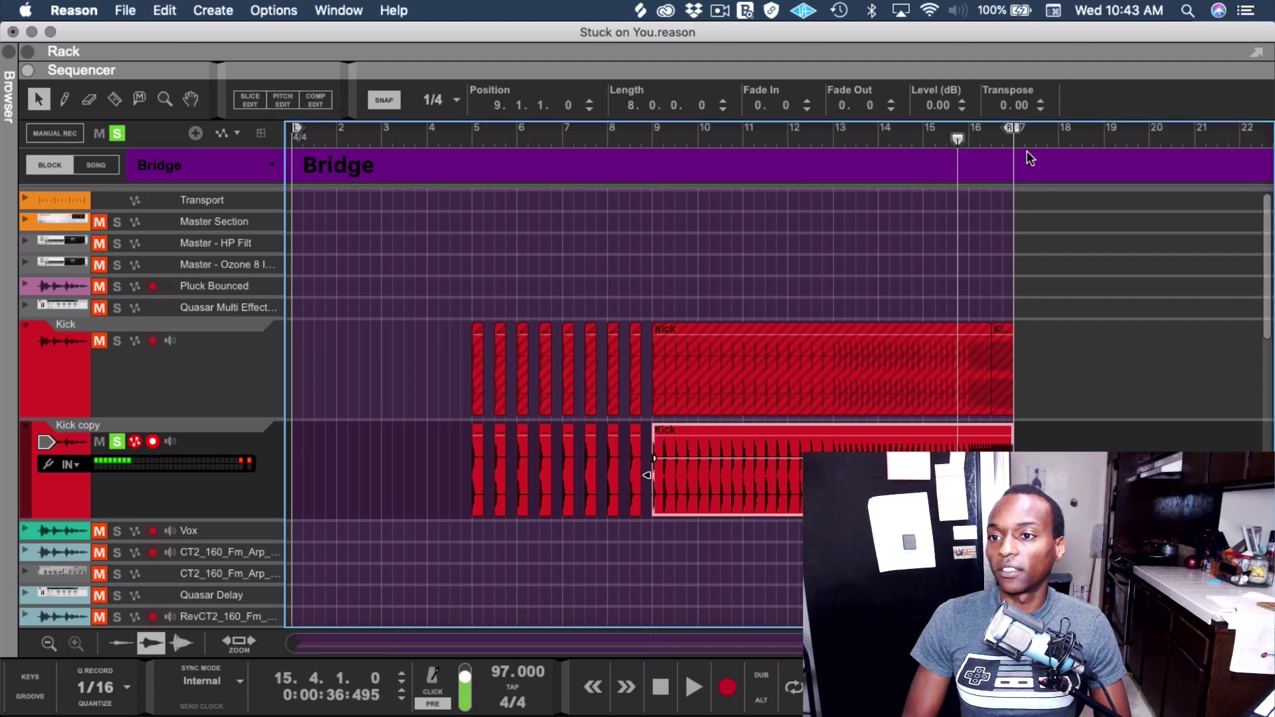
pyautogui.press('space')
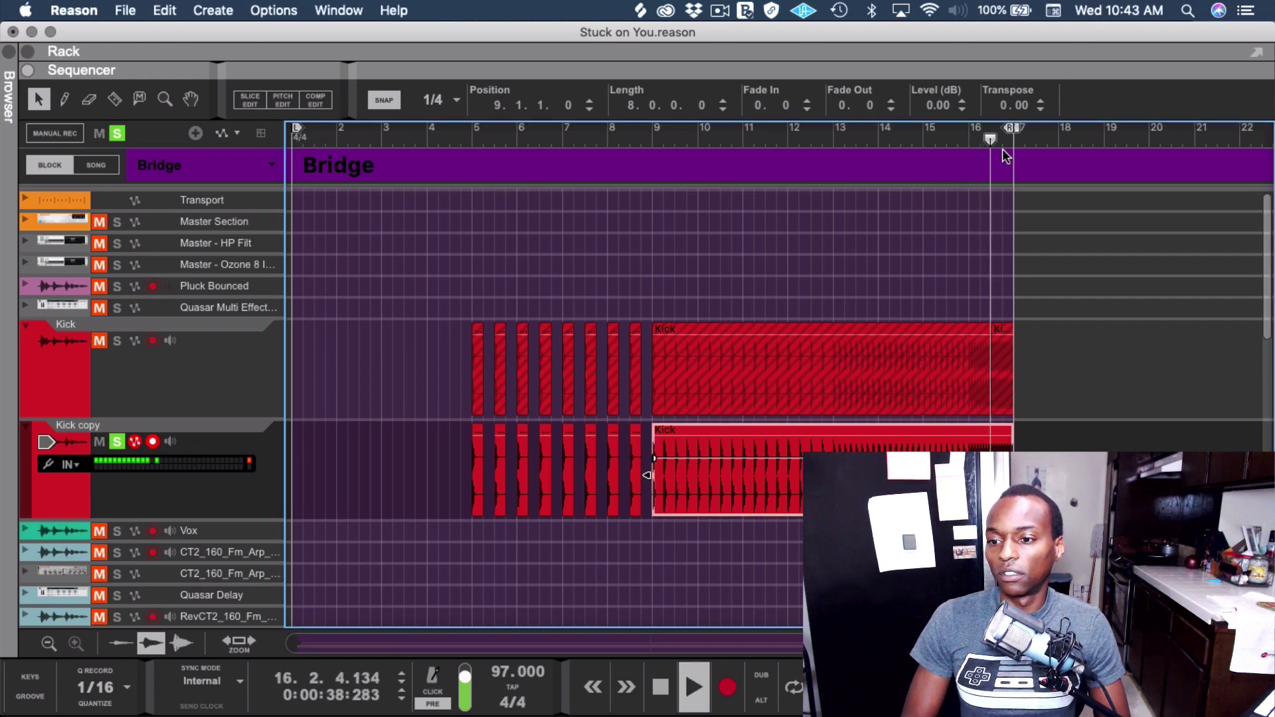
pyautogui.press('space')
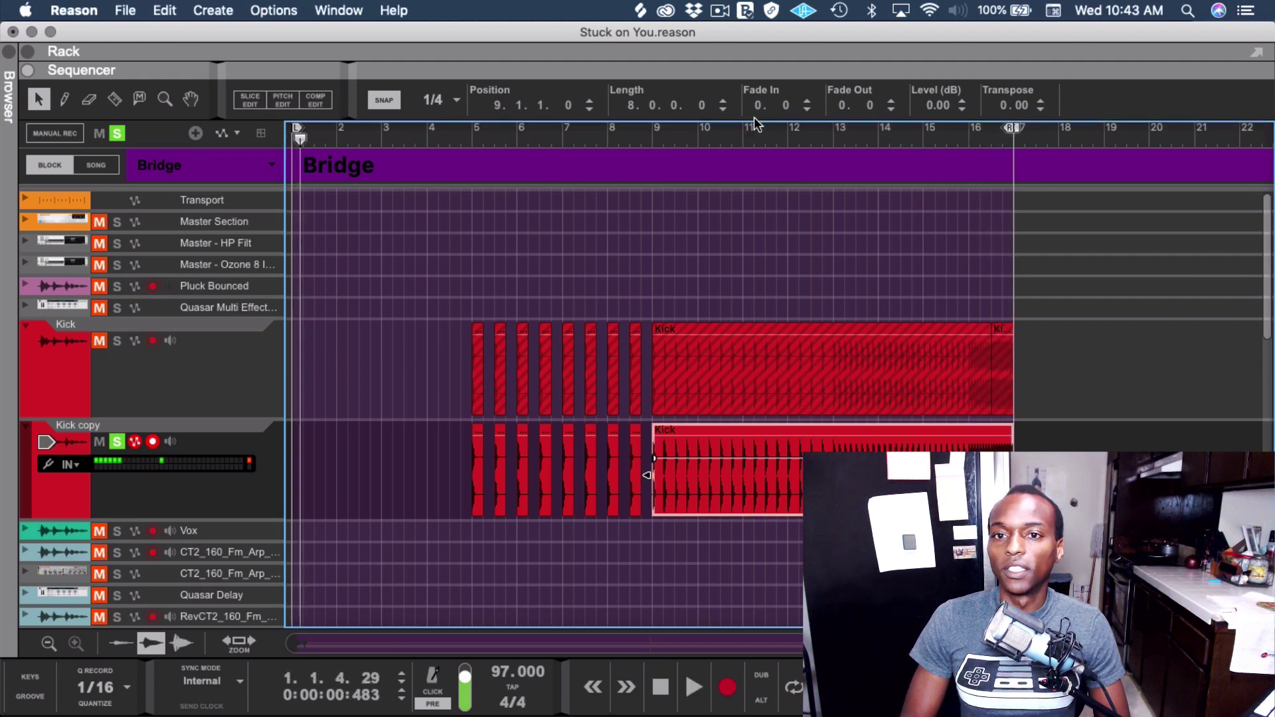
# - Set the joined kick clip's fade out to 0.10 and audition its ending
pyautogui.click(866, 105)
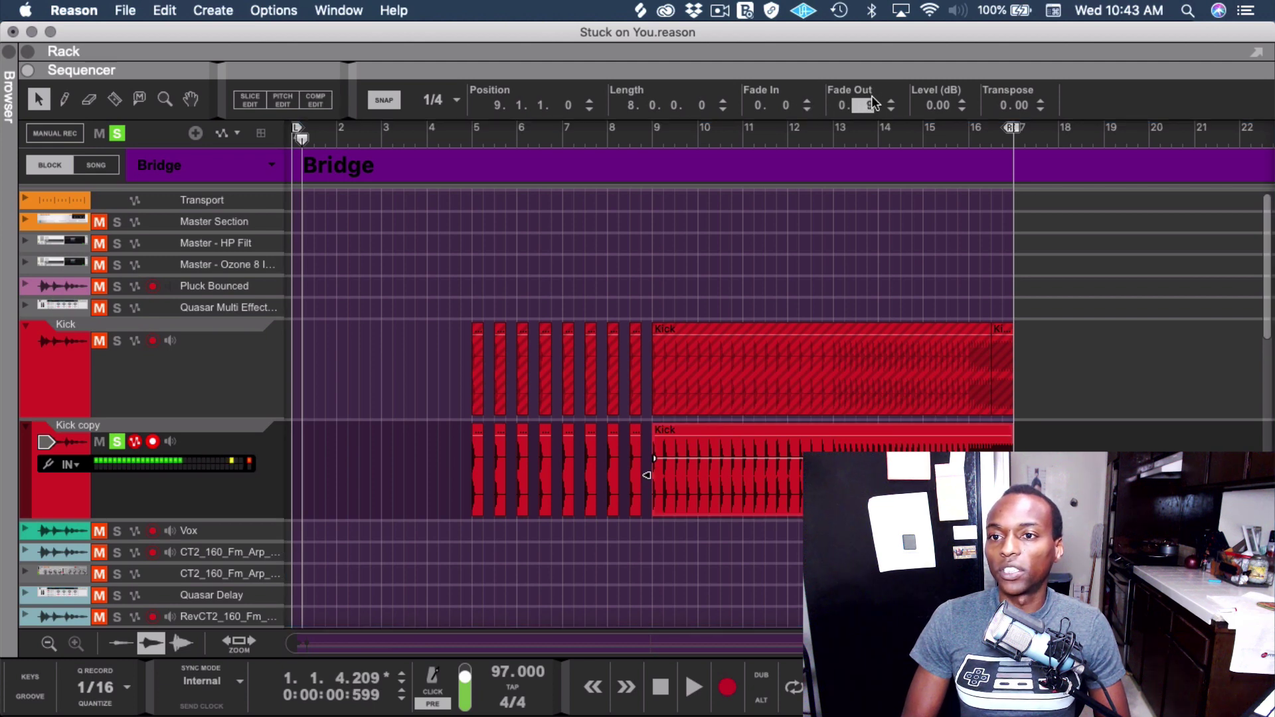
pyautogui.doubleClick(870, 106)
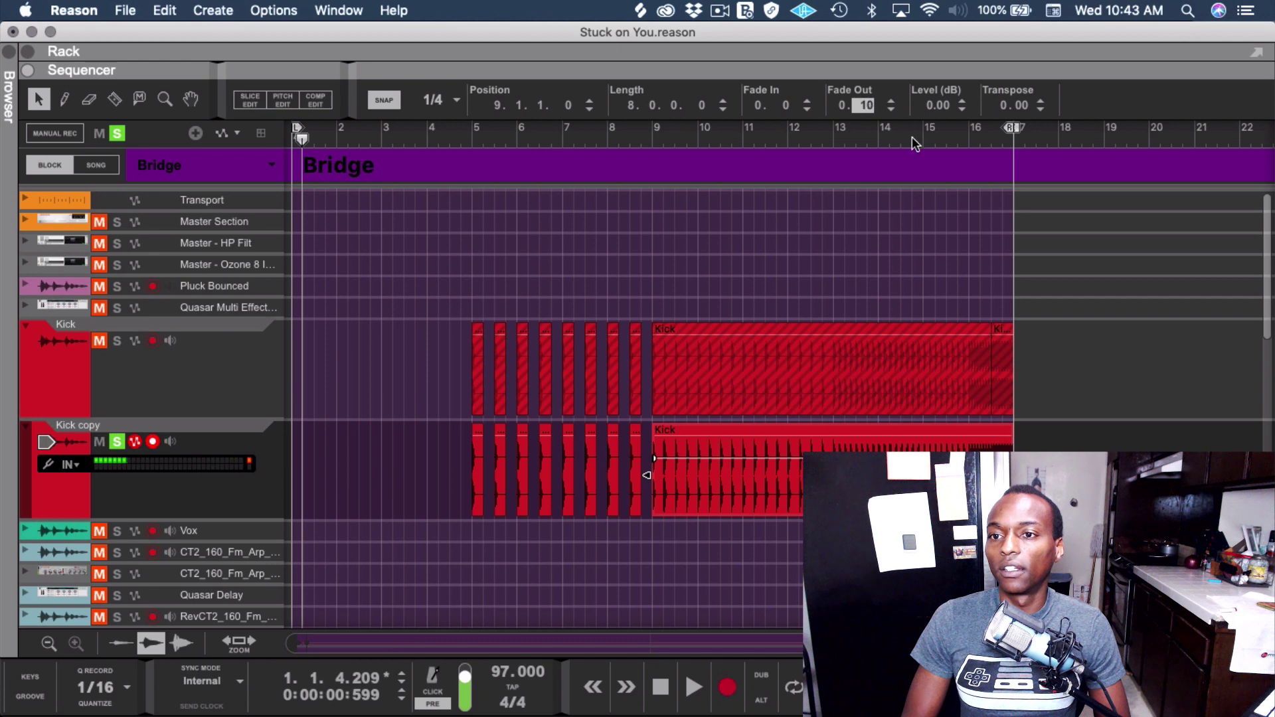
pyautogui.click(971, 134)
pyautogui.press('space')
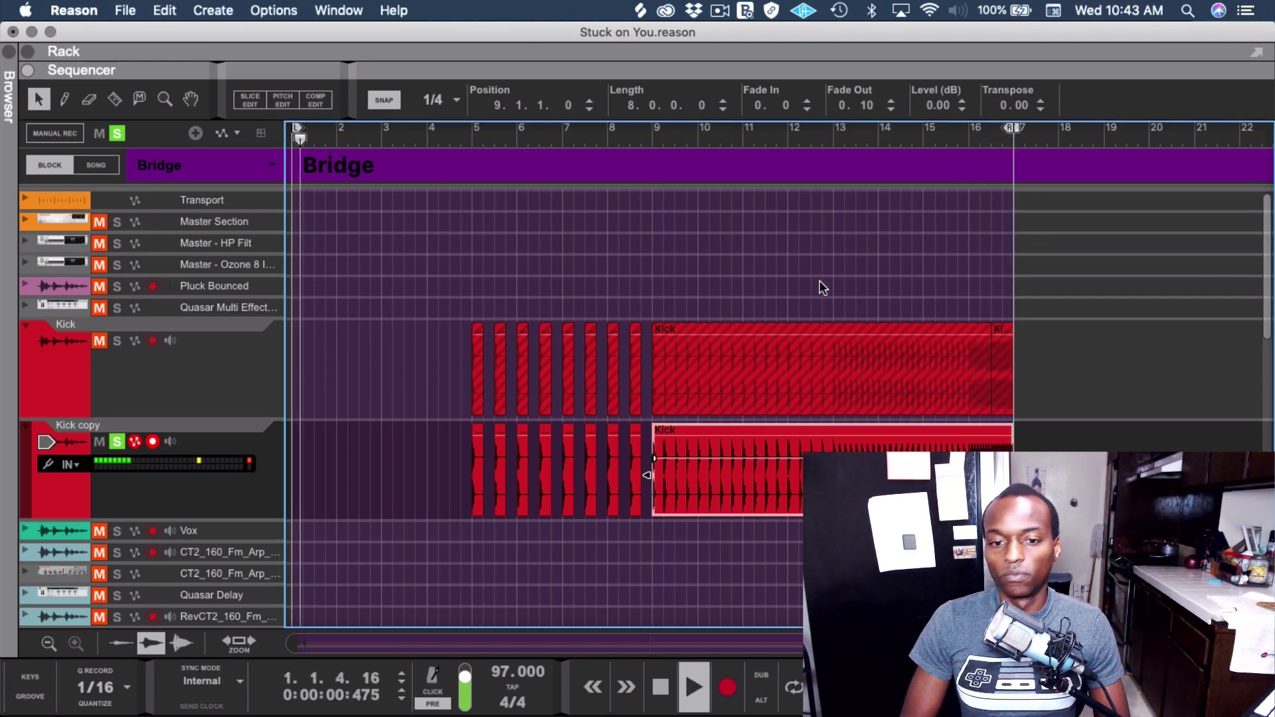
pyautogui.press('space')
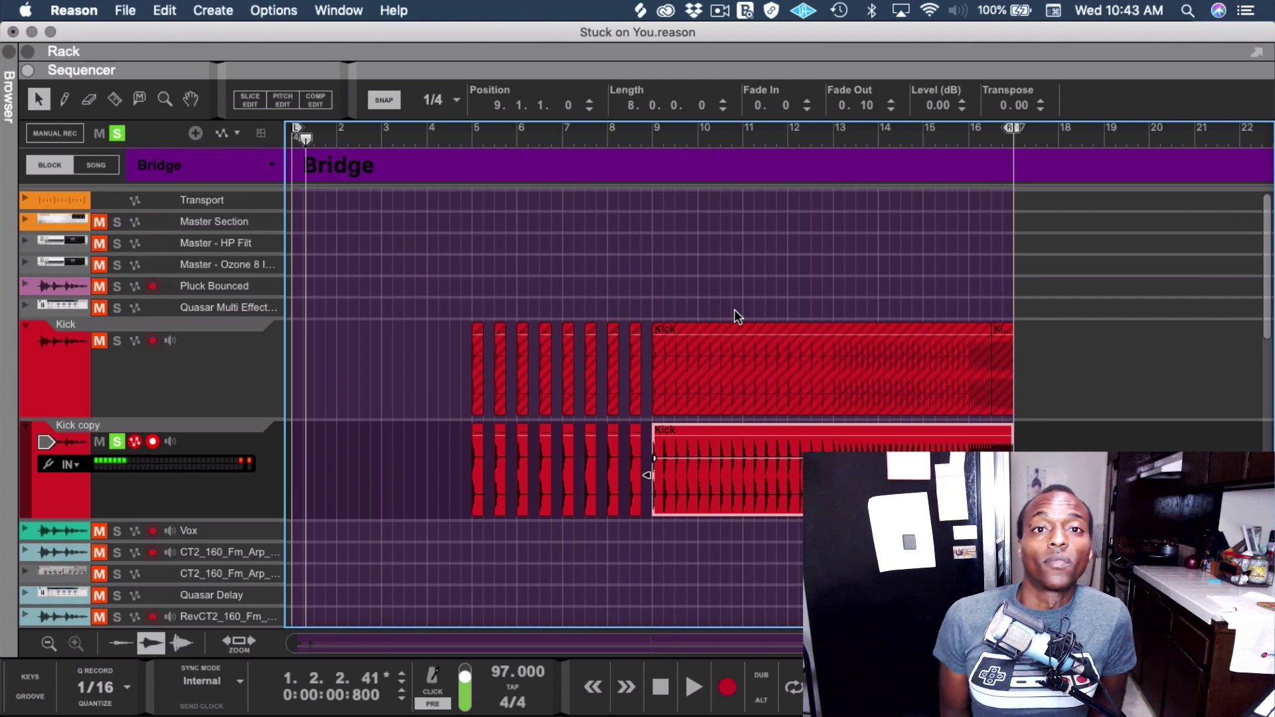